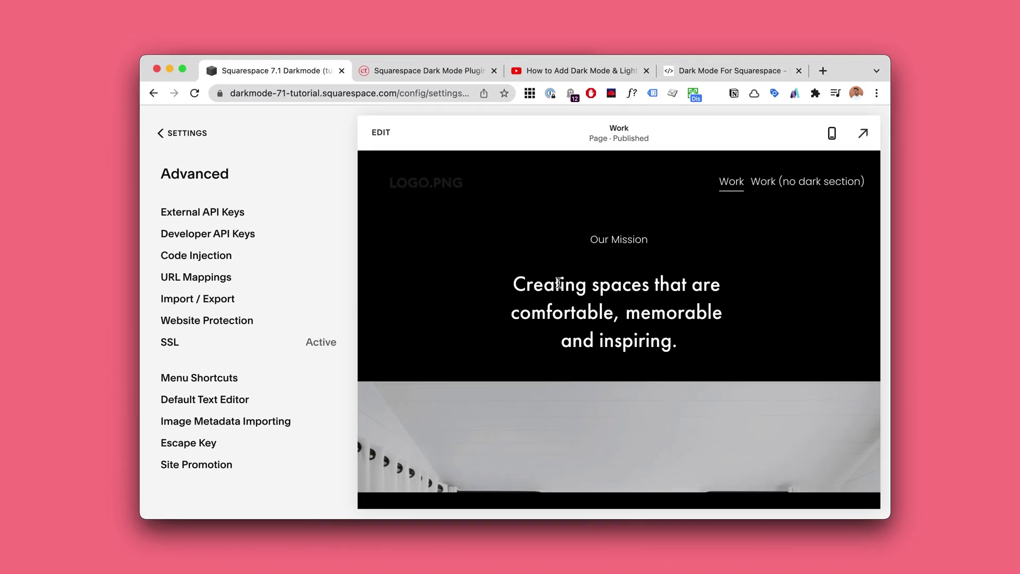
- Browse the Dark Mode plugin product page and turn off dark mode in its demo
scroll(570, 415, "down", 1)
scroll(660, 335, "down", 15)
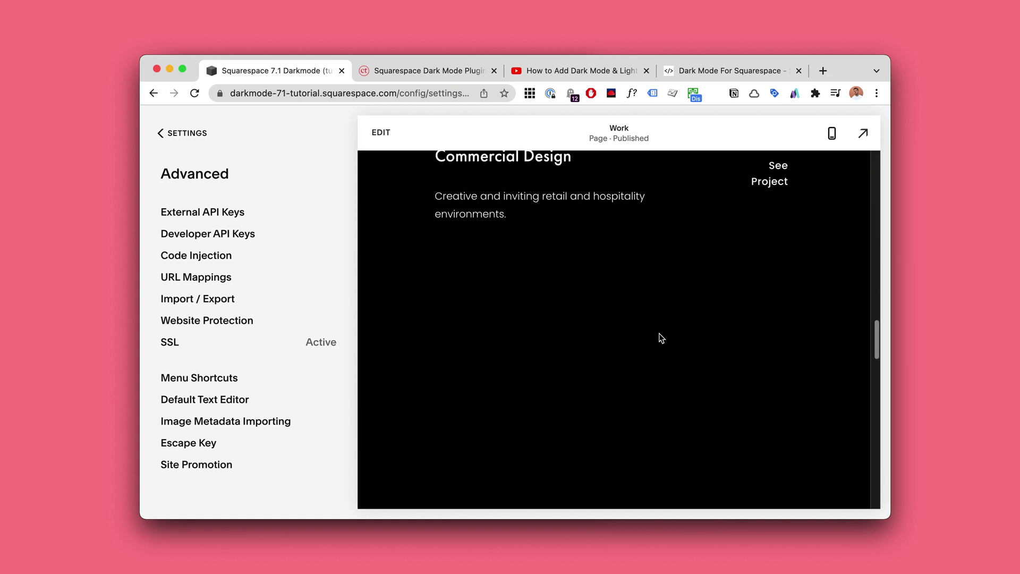
scroll(659, 338, "up", 20)
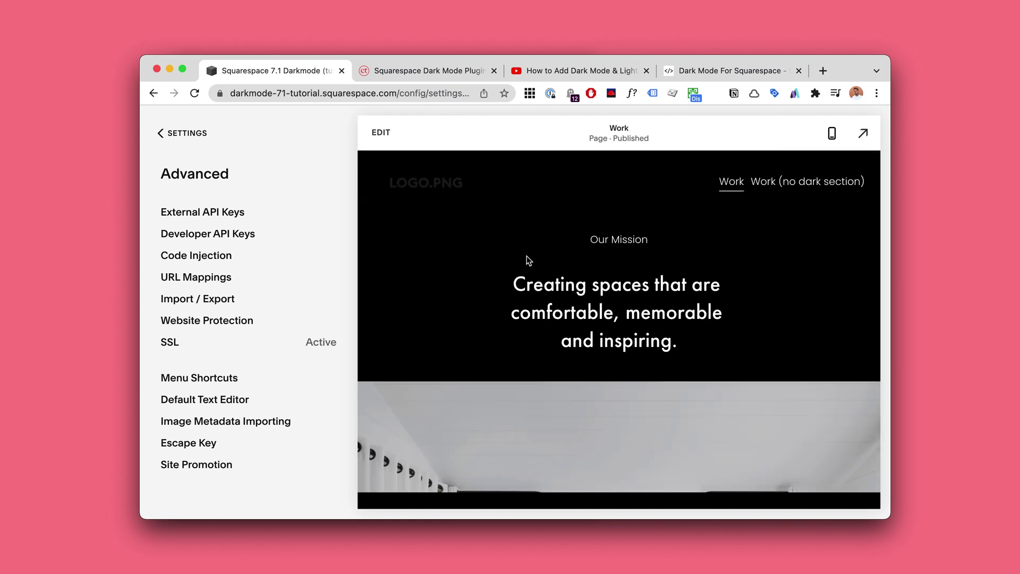
left_click(441, 71)
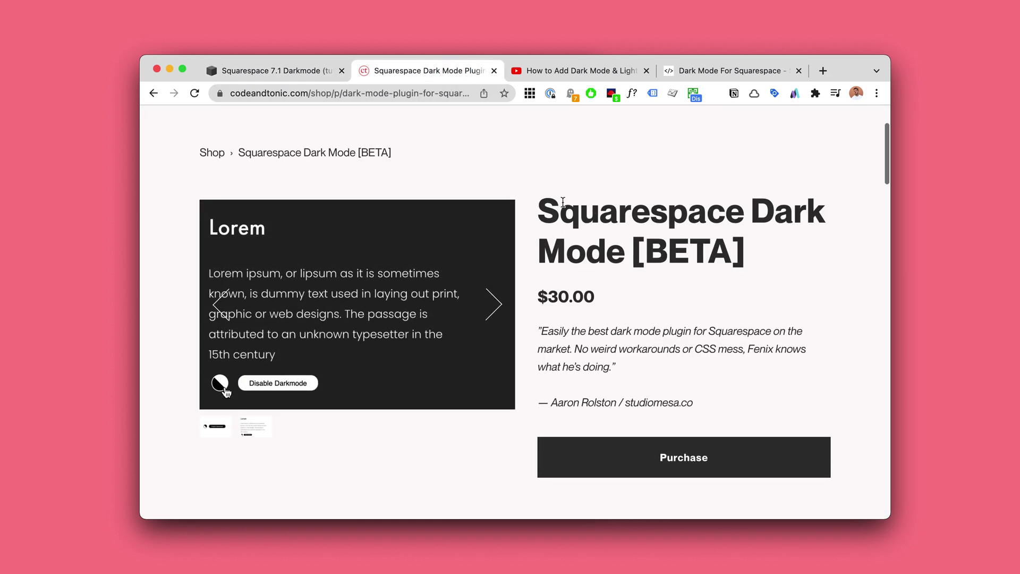
left_click_drag(614, 227, 761, 256)
left_click(754, 242)
left_click(251, 378)
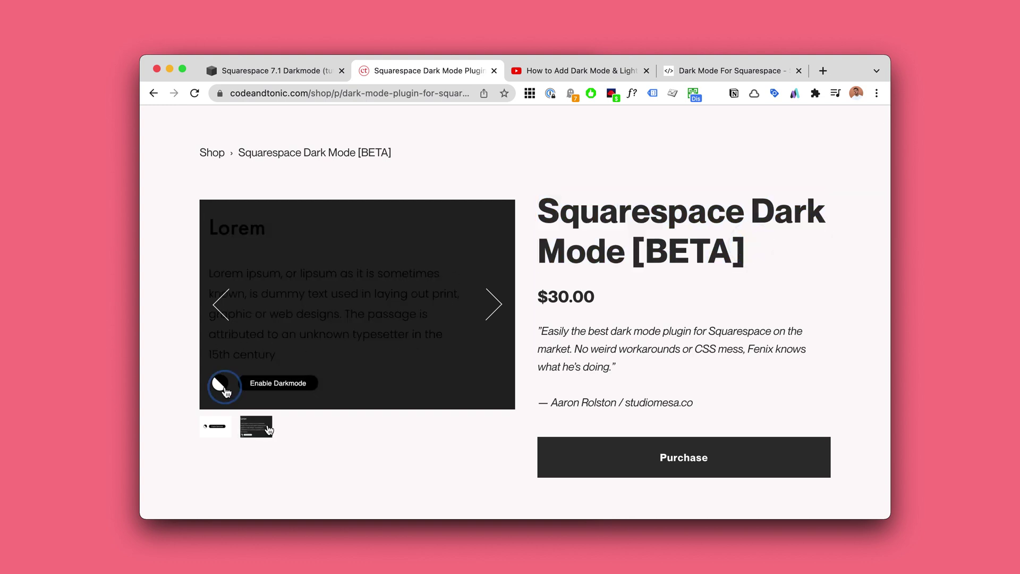
- Look over the dark mode toggle video and the Dark Mode For Squarespace article
left_click(574, 71)
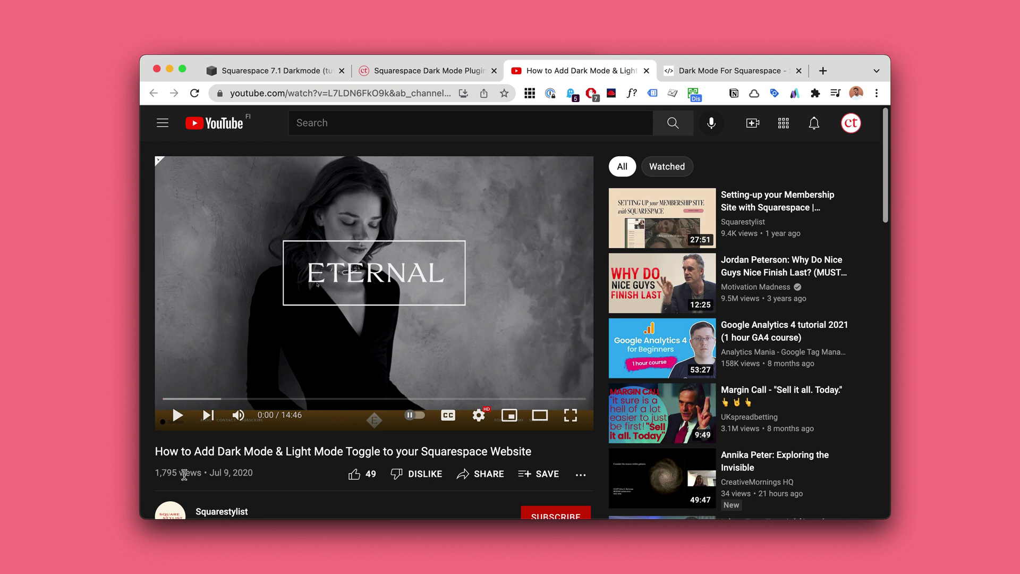
scroll(242, 396, "down", 2)
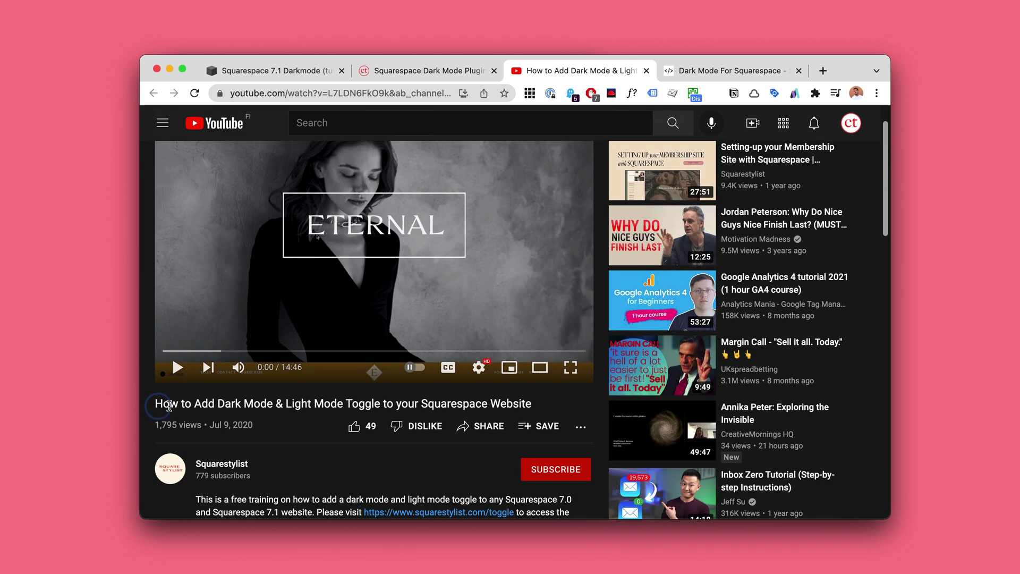
left_click_drag(155, 404, 530, 403)
left_click(525, 403)
left_click(733, 71)
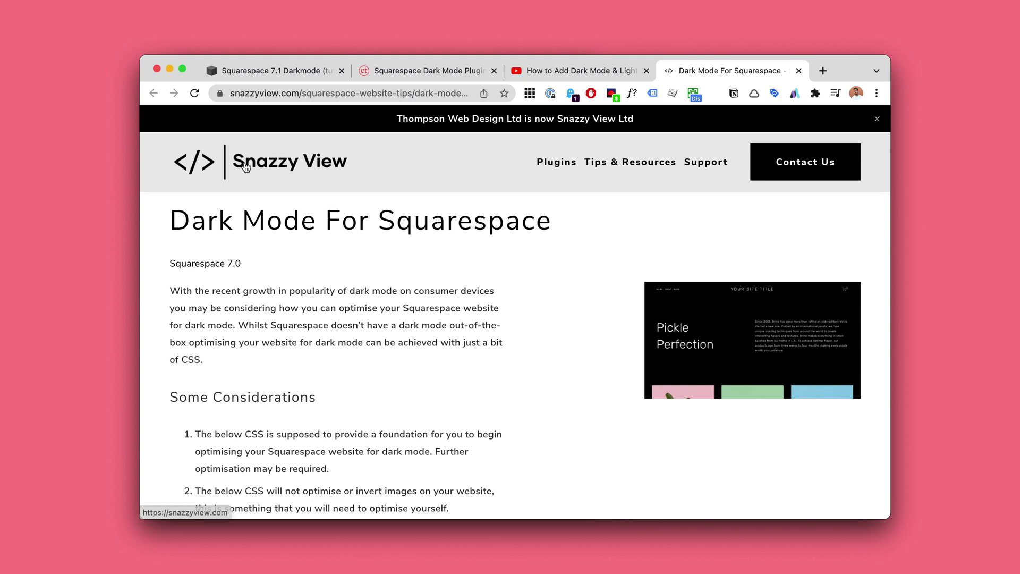
scroll(383, 284, "up", 1)
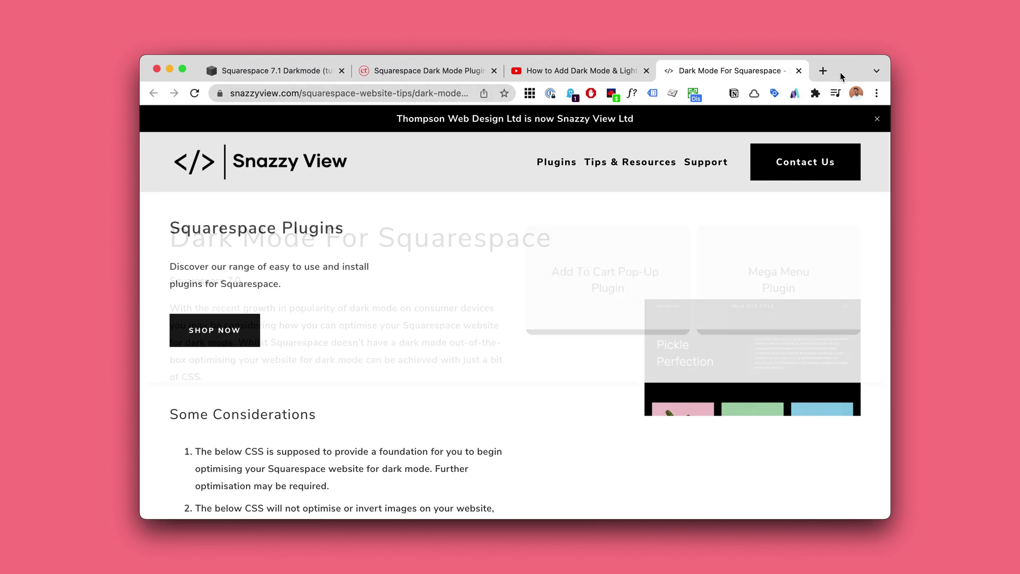
- Return to Squarespace Advanced settings and switch the system appearance to Light, then Dark
left_click(277, 72)
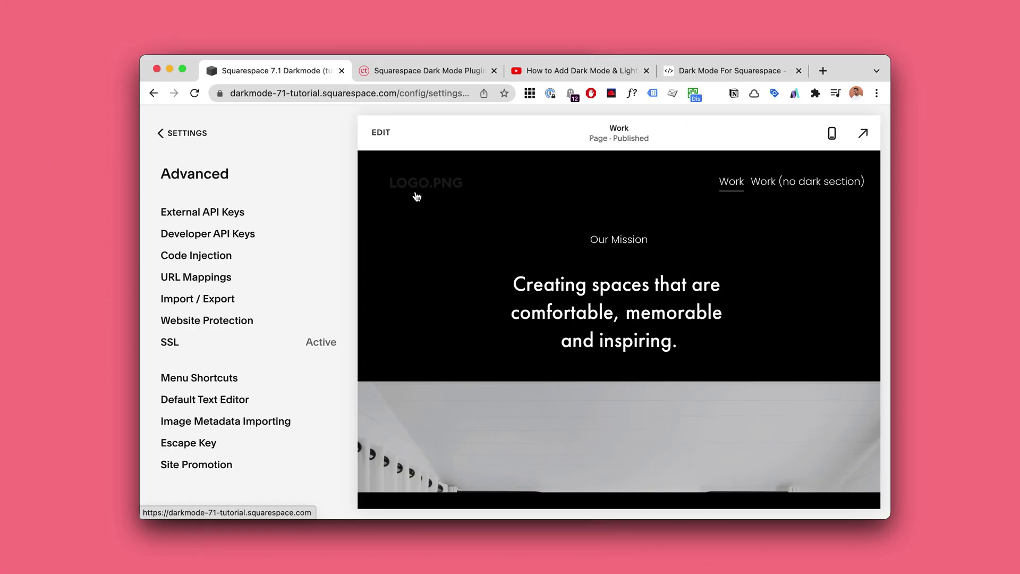
key("super+Tab")
left_click(353, 120)
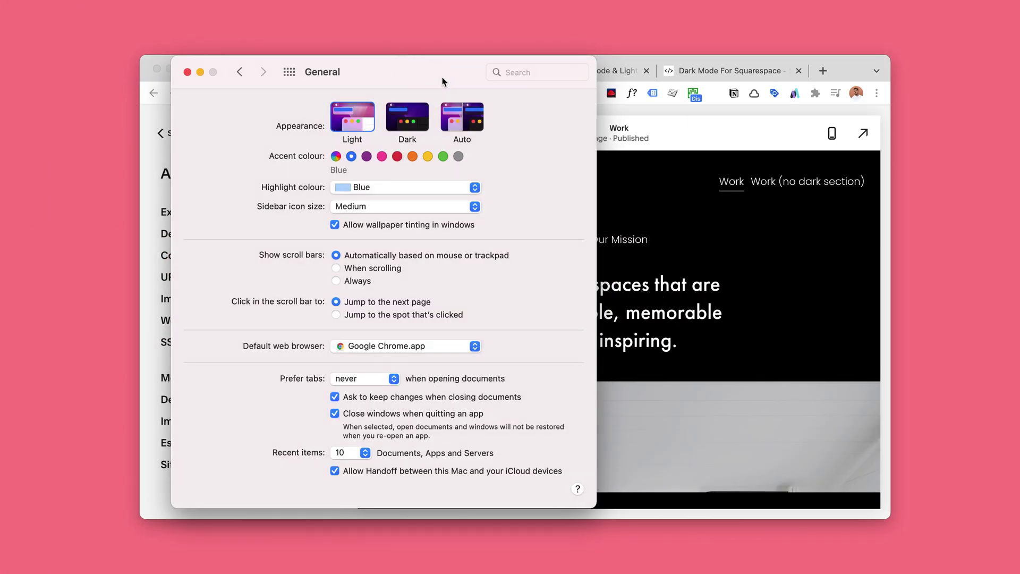
left_click_drag(439, 80, 179, 114)
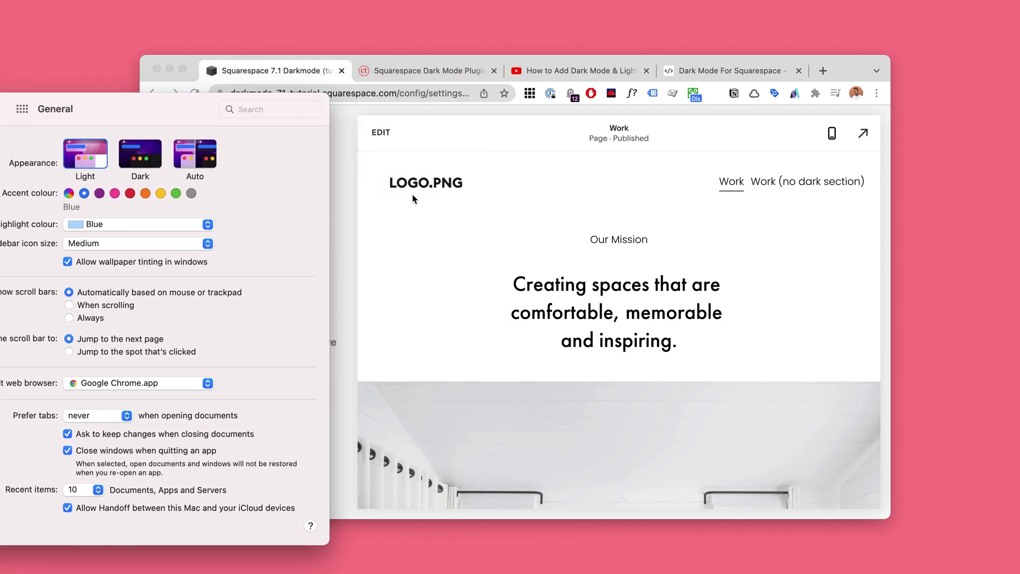
left_click(154, 157)
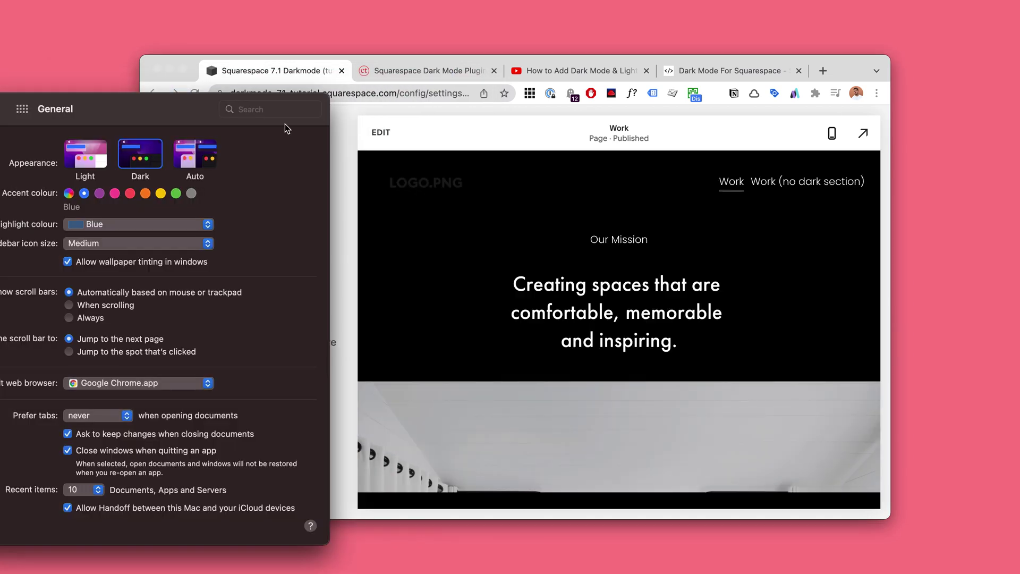
left_click_drag(166, 121, 243, 99)
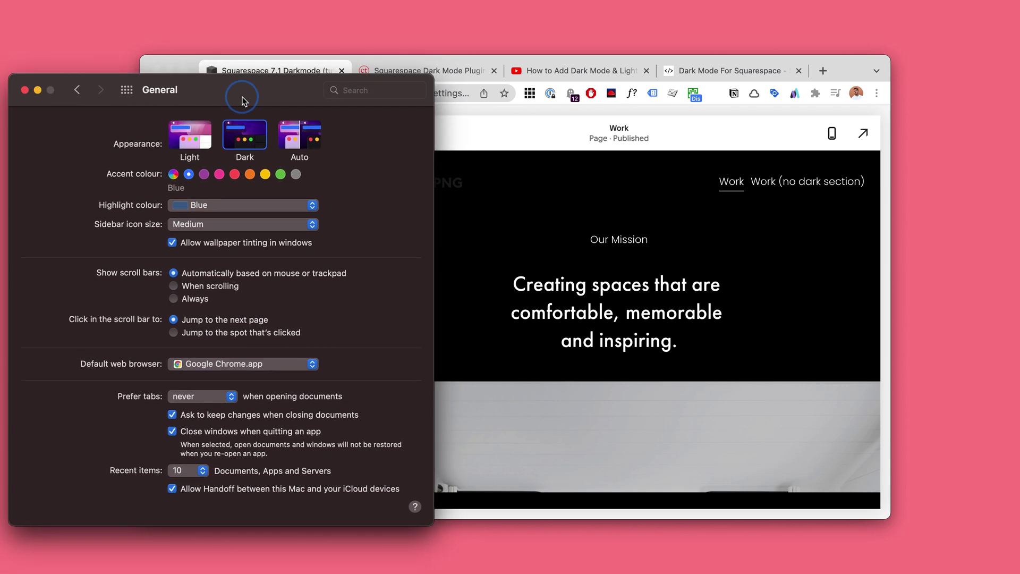
- Set the system appearance back to Light and open the Work page for editing
left_click(846, 72)
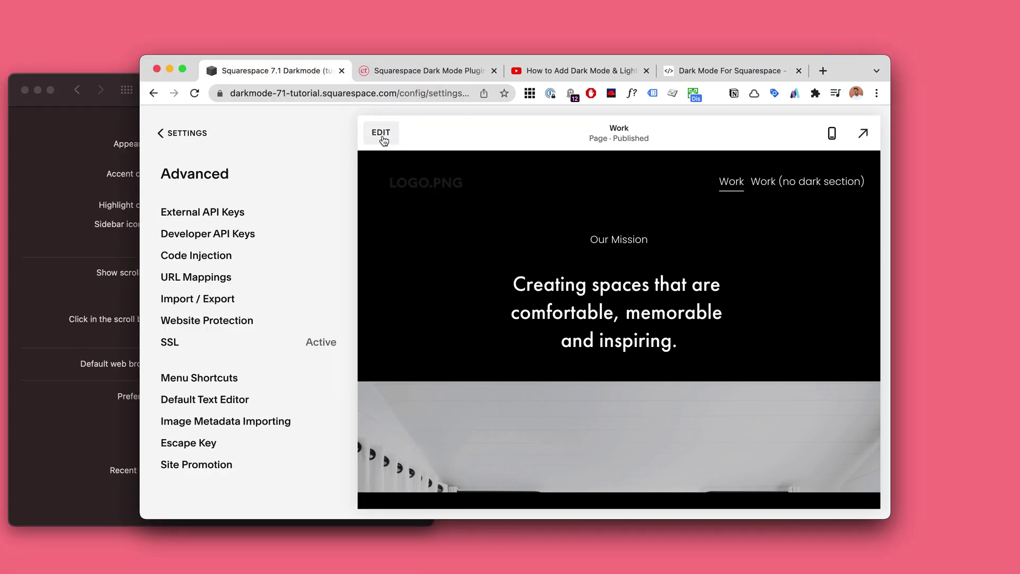
left_click_drag(59, 82, 43, 83)
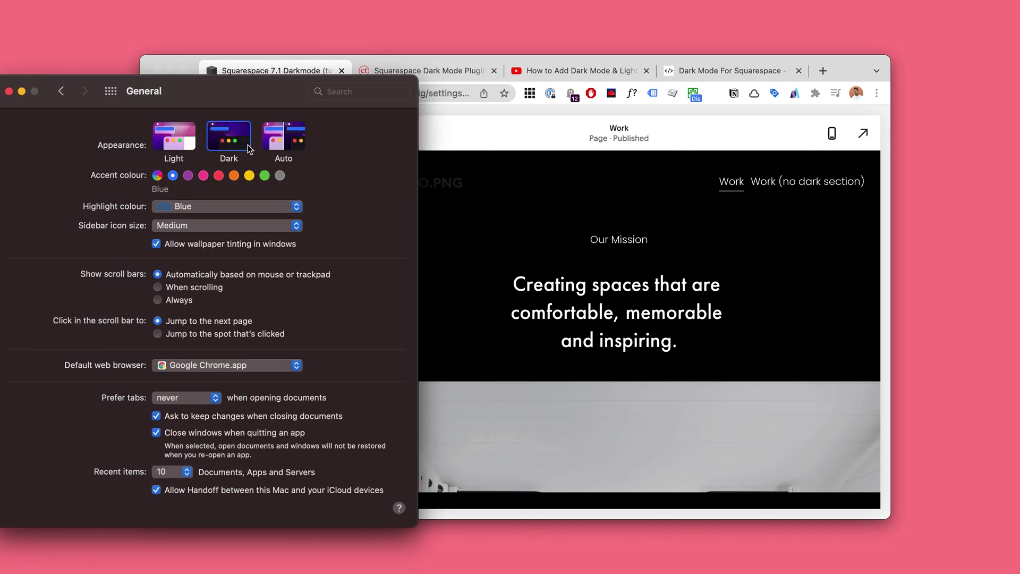
left_click(177, 142)
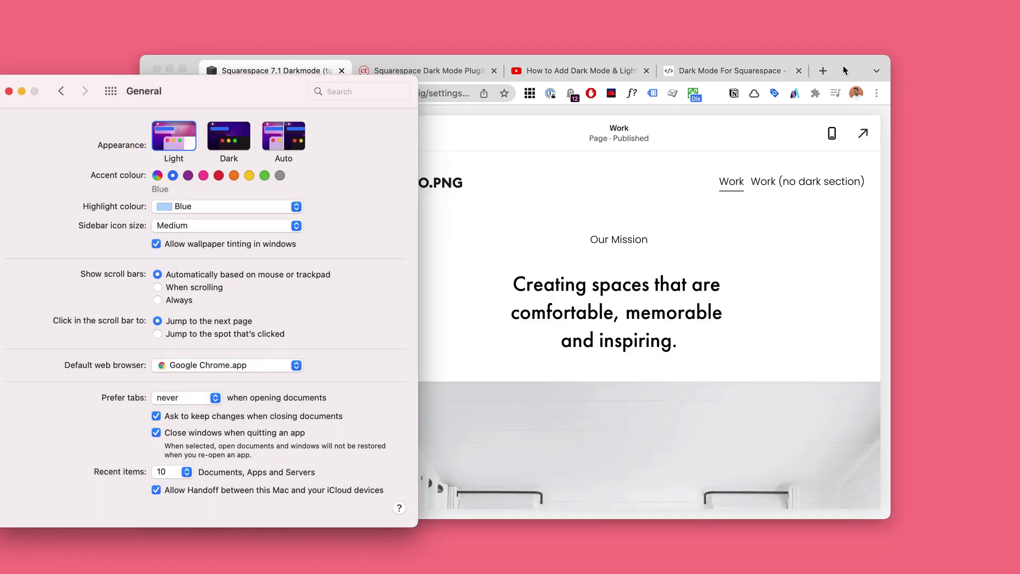
left_click_drag(844, 69, 867, 67)
left_click(402, 131)
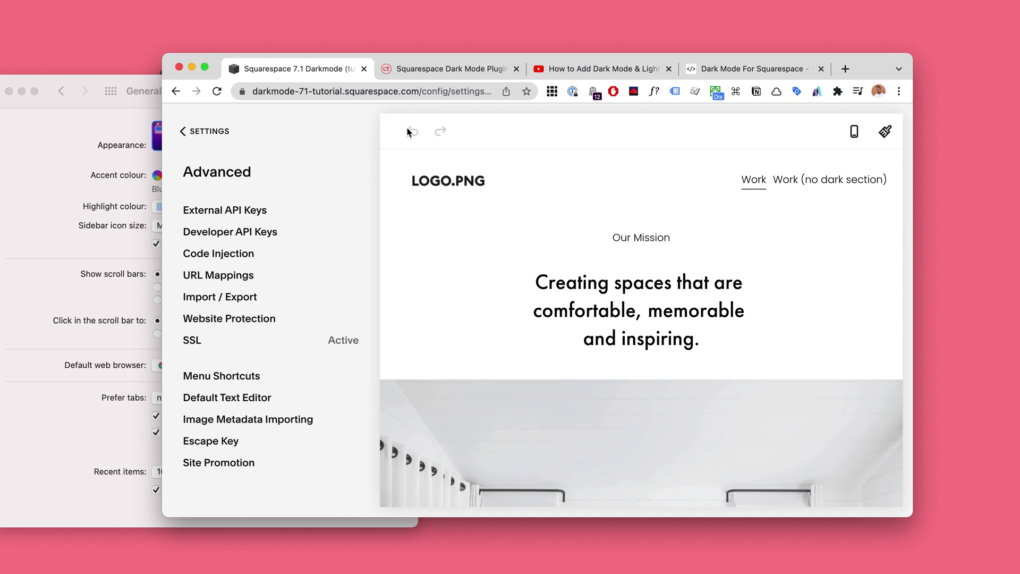
- Add a new paragraph reading 'create link anywhere' in the Our Mission section
left_click_drag(863, 70, 869, 65)
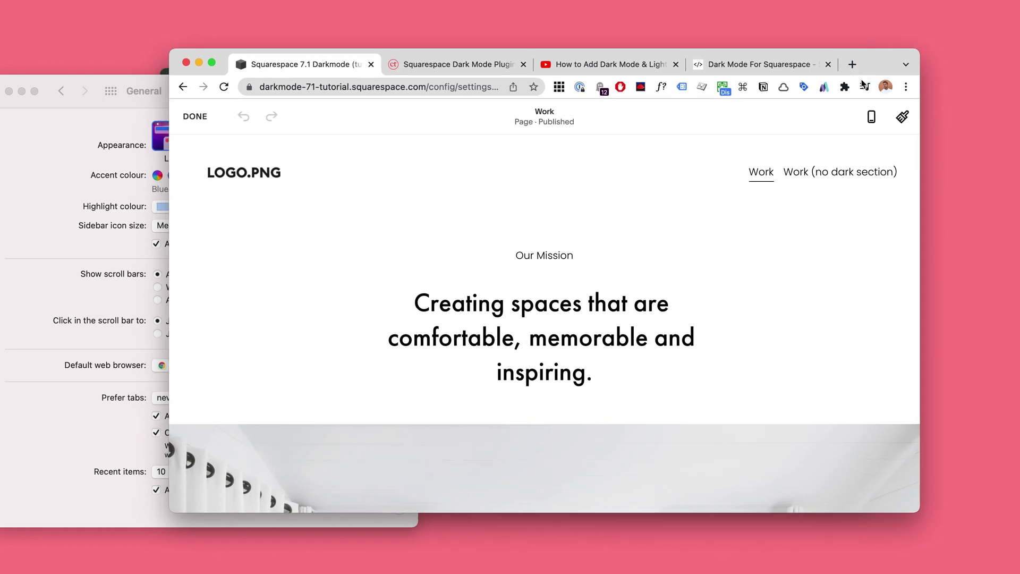
mouse_move(789, 279)
scroll(779, 287, "down", 1)
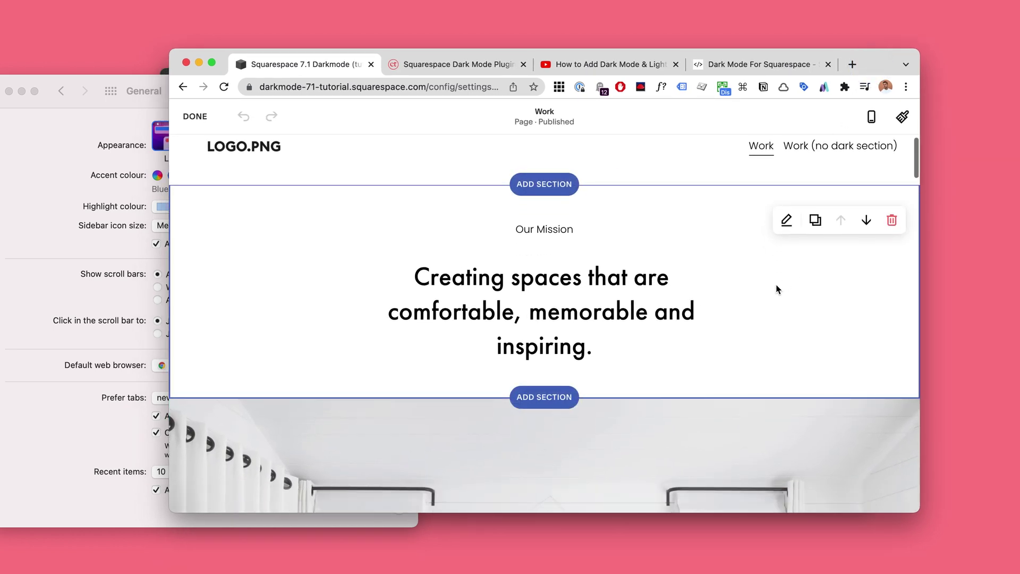
scroll(760, 280, "down", 1)
left_click(622, 330)
key("Return")
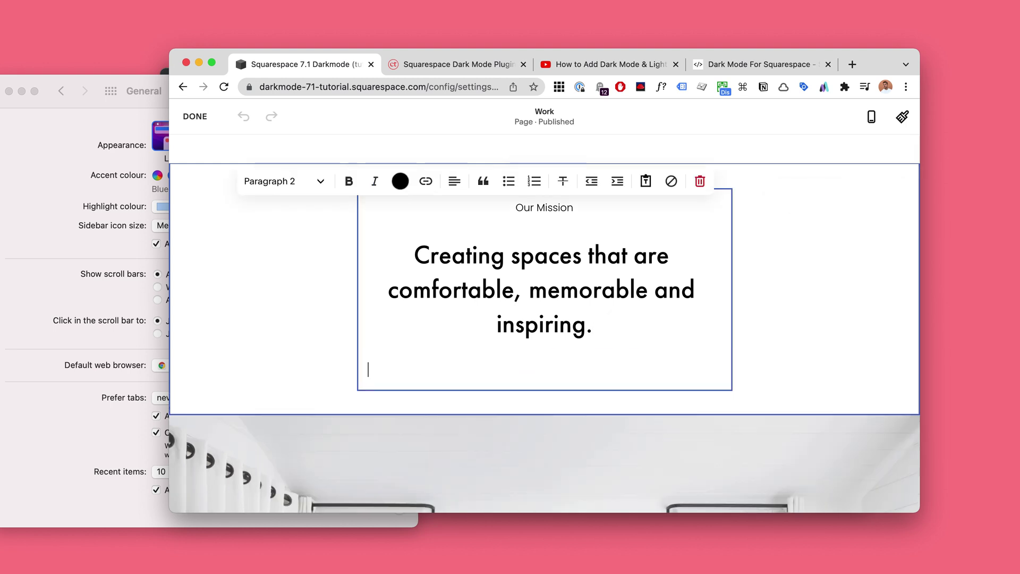
type("create link anywhere")
- Select the 'create link anywhere' line and open the Link Editor on File linking
key("super+shift+Left")
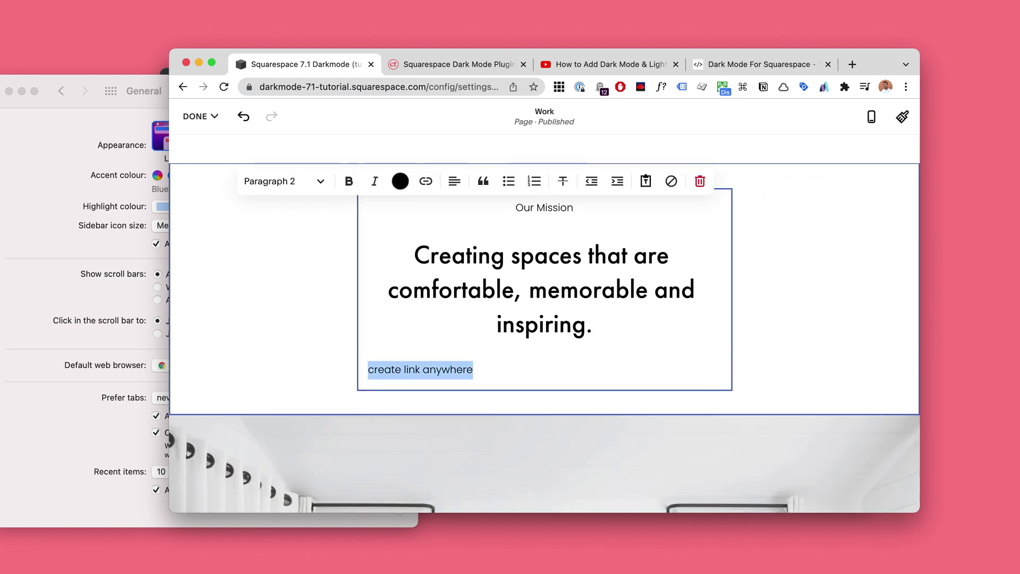
key("super+k")
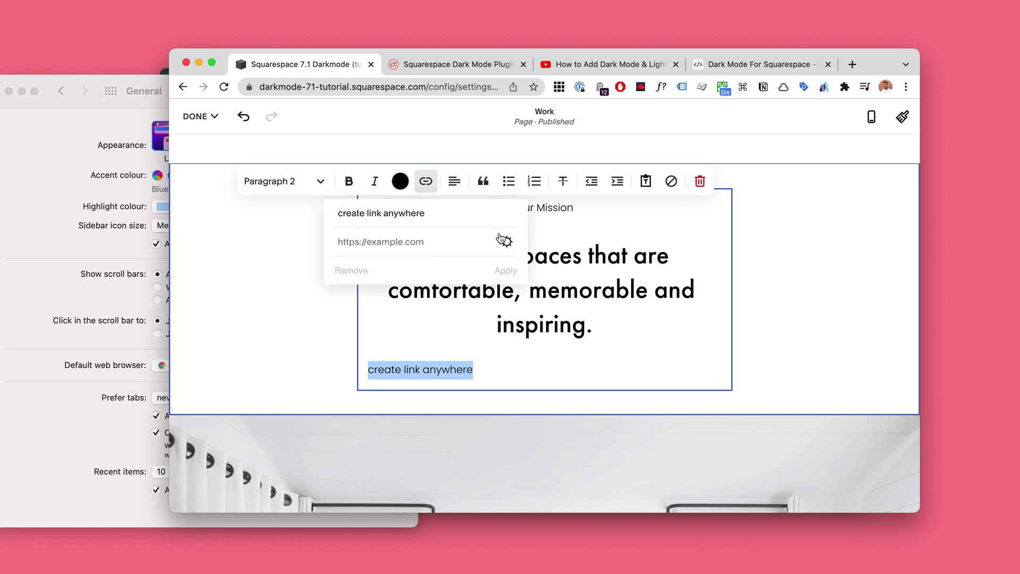
left_click(419, 182)
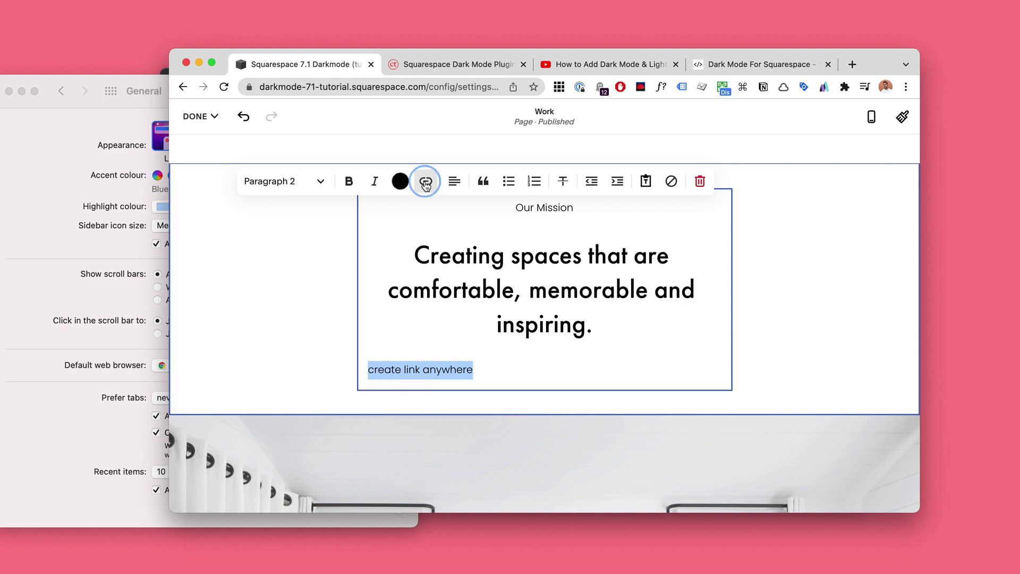
left_click(422, 182)
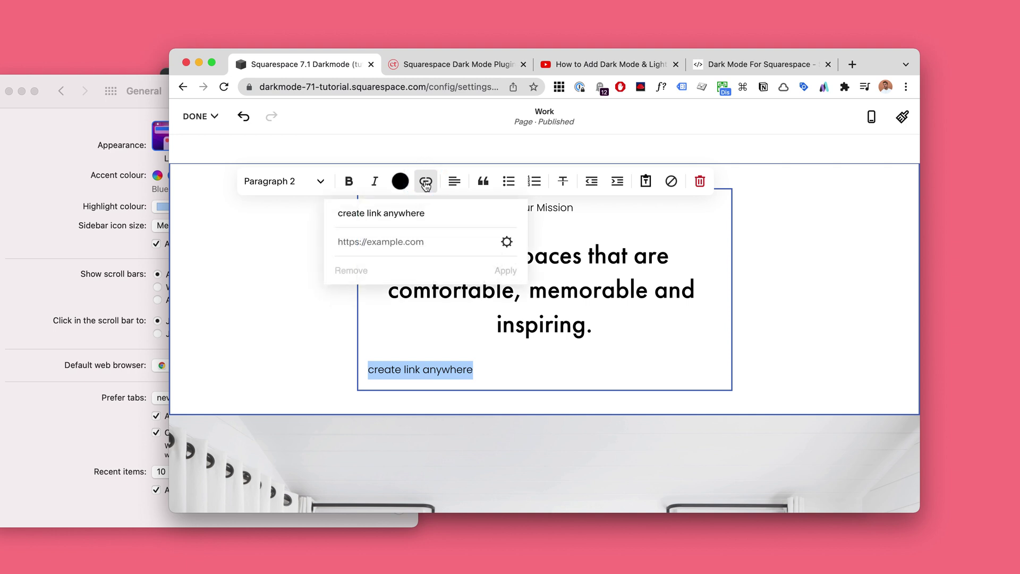
left_click(506, 244)
left_click(346, 297)
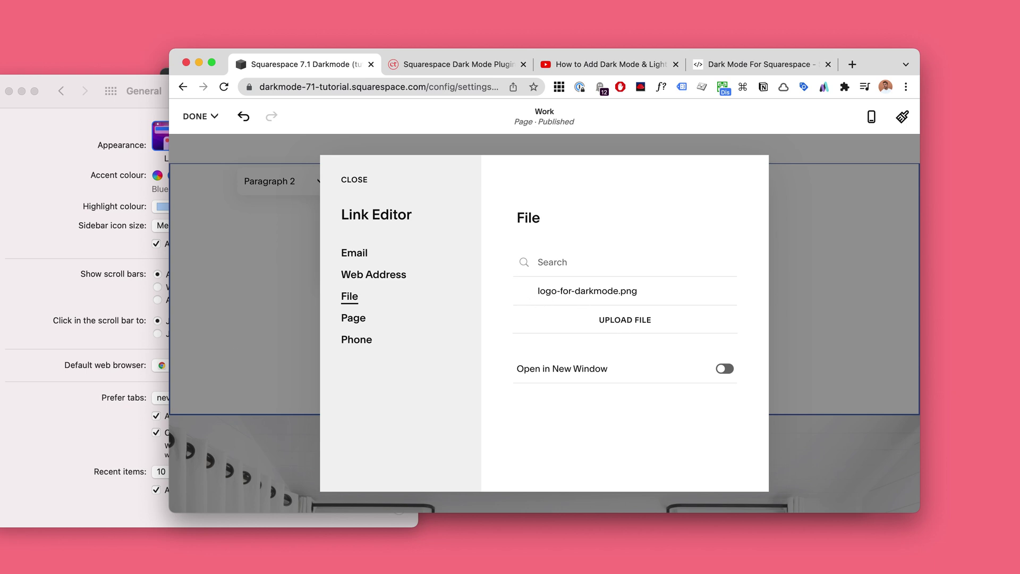
- Choose logo-for-darkmode.png as the link target, save, and apply the link to the text
left_click_drag(587, 291, 457, 367)
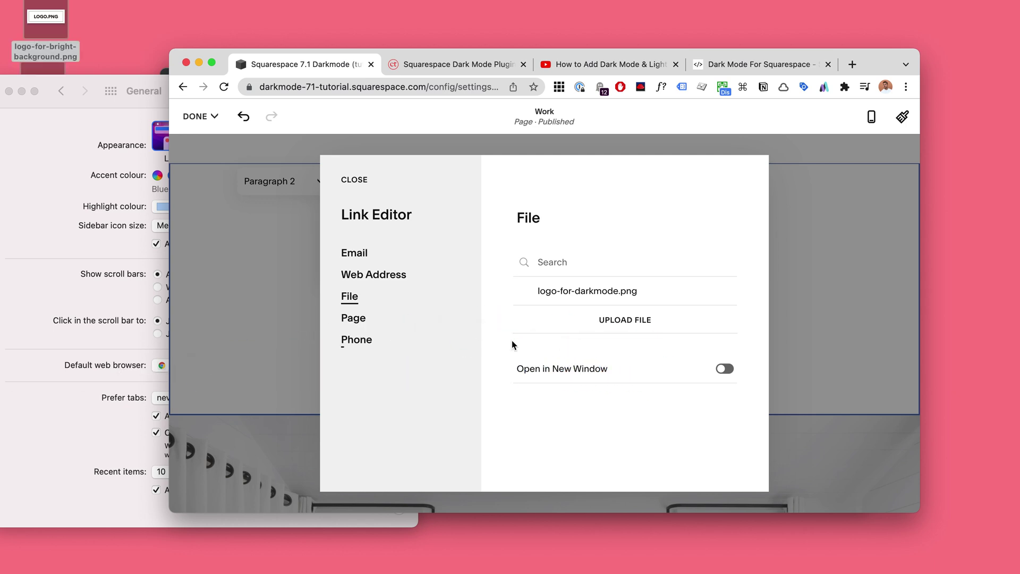
left_click(531, 293)
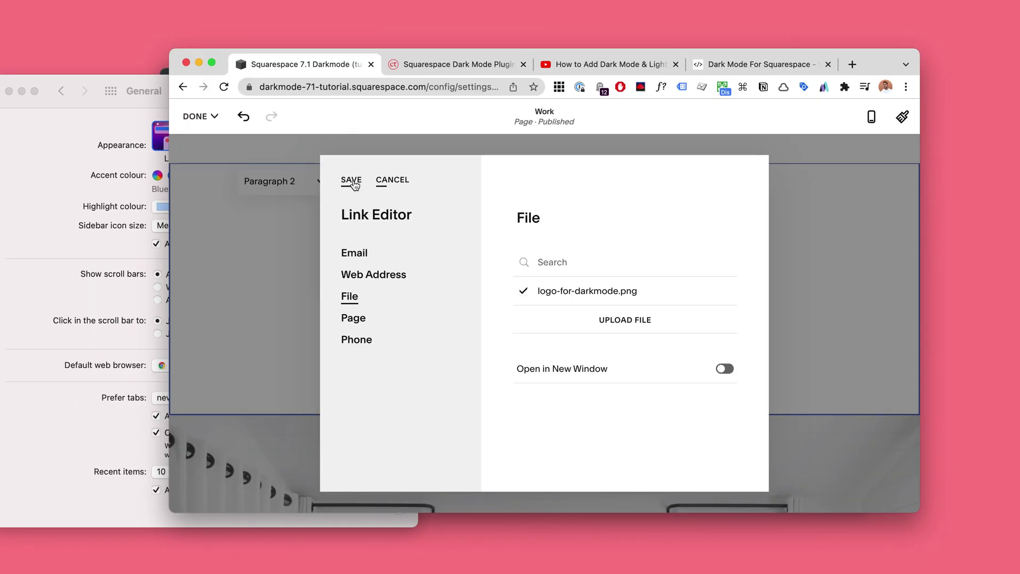
left_click(117, 26)
left_click(510, 269)
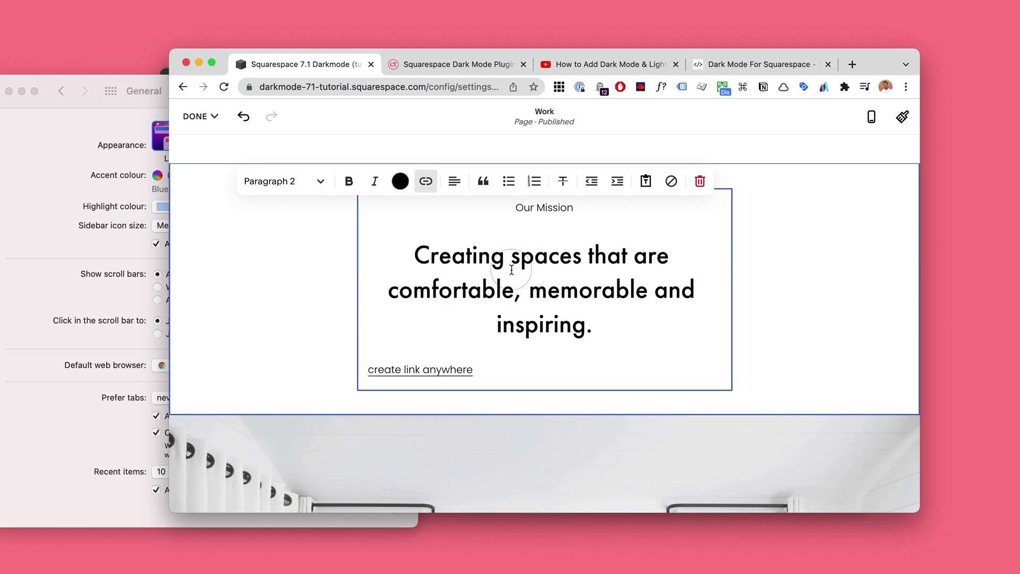
- Copy the link's file address and load it in a new Chrome tab
left_click(199, 116)
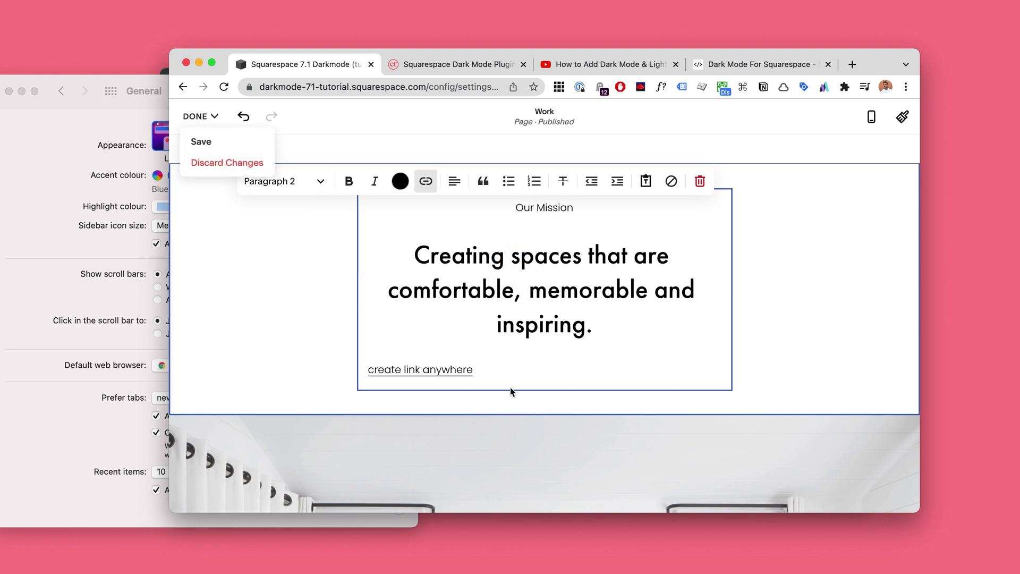
left_click(455, 371)
right_click(454, 372)
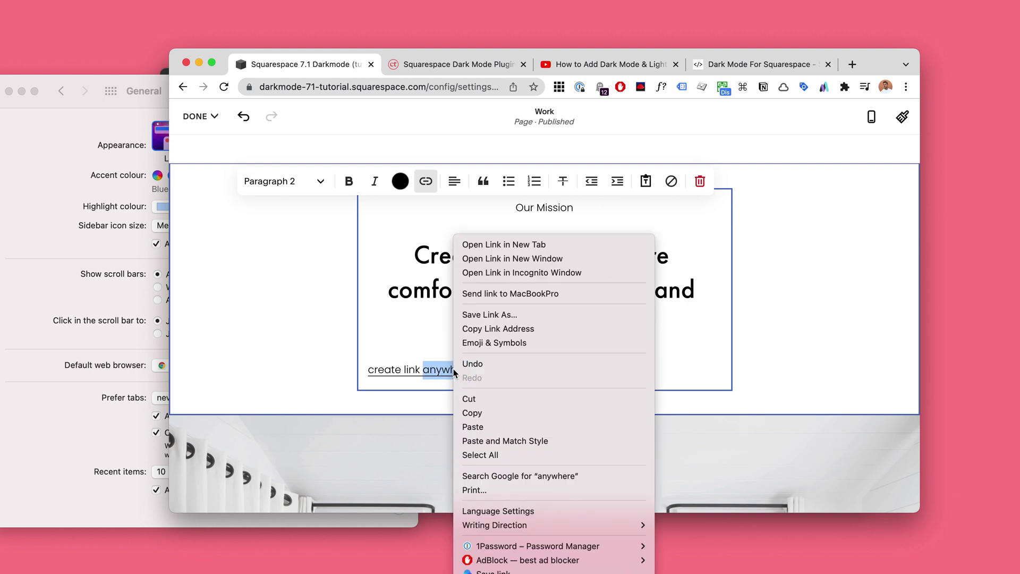
left_click(491, 329)
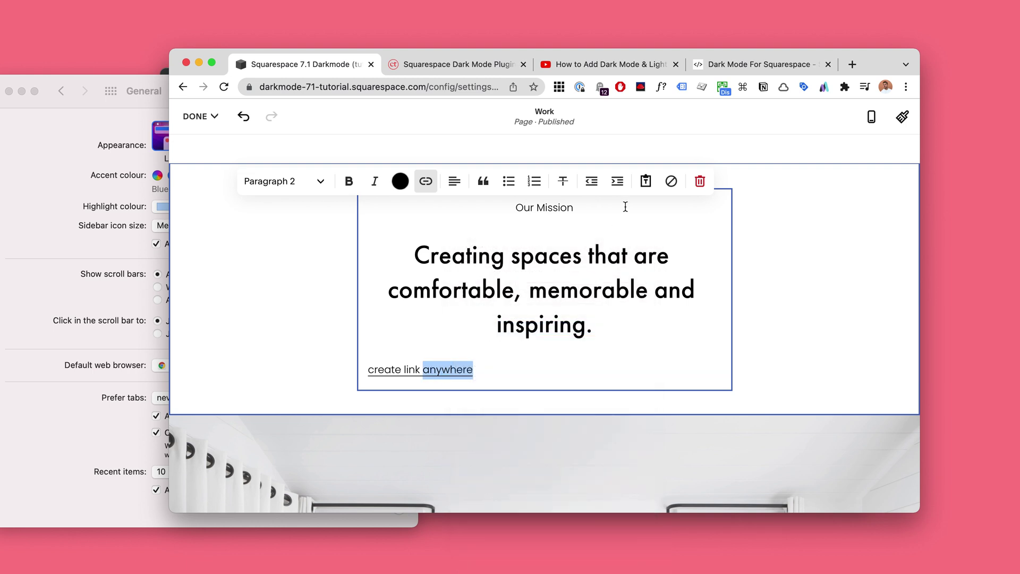
key("super+t")
key("super+v")
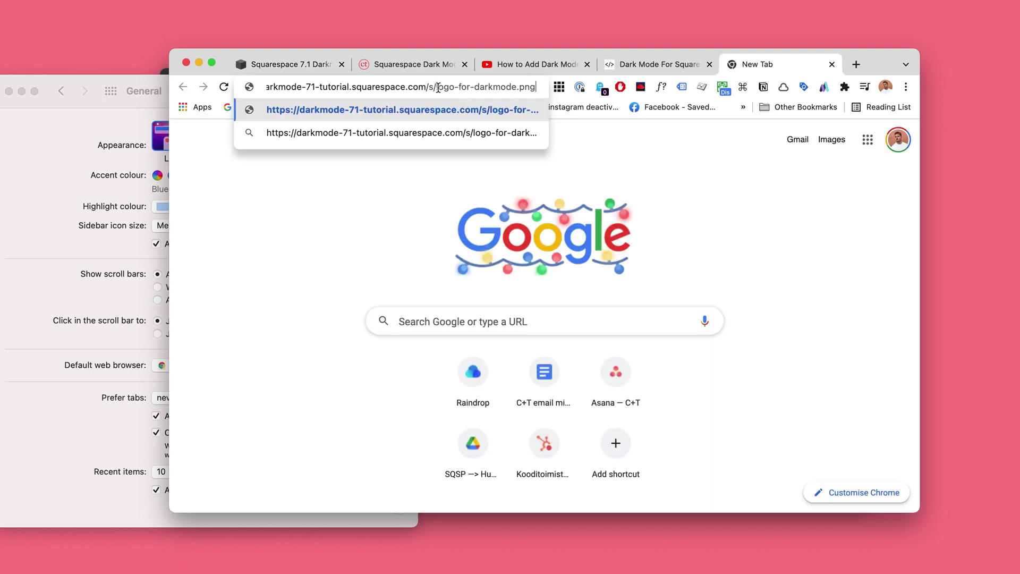
key("Return")
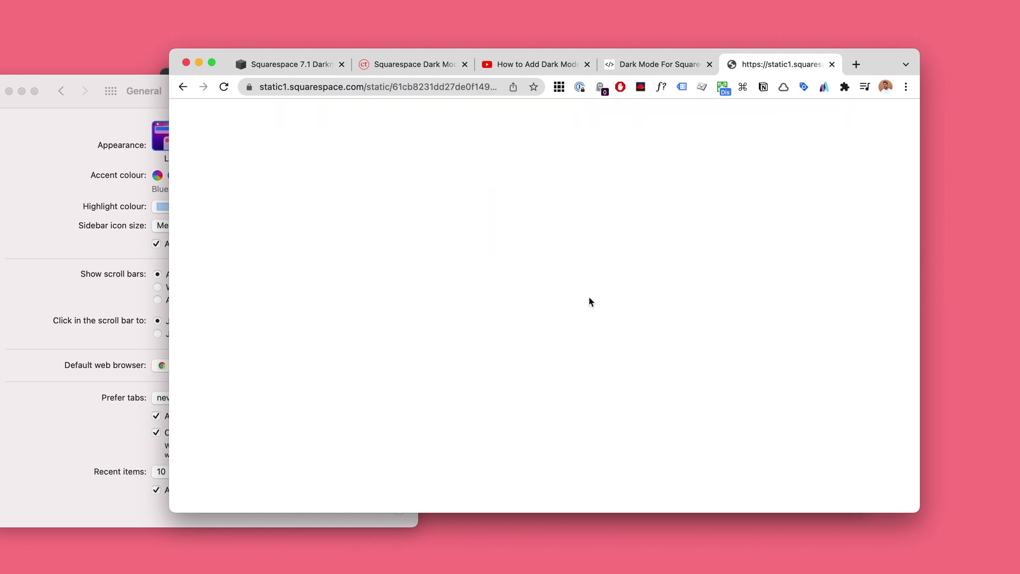
- Switch the system appearance to Dark and back to Light, then return to the editor tab
left_click_drag(62, 81, 13, 80)
left_click(179, 135)
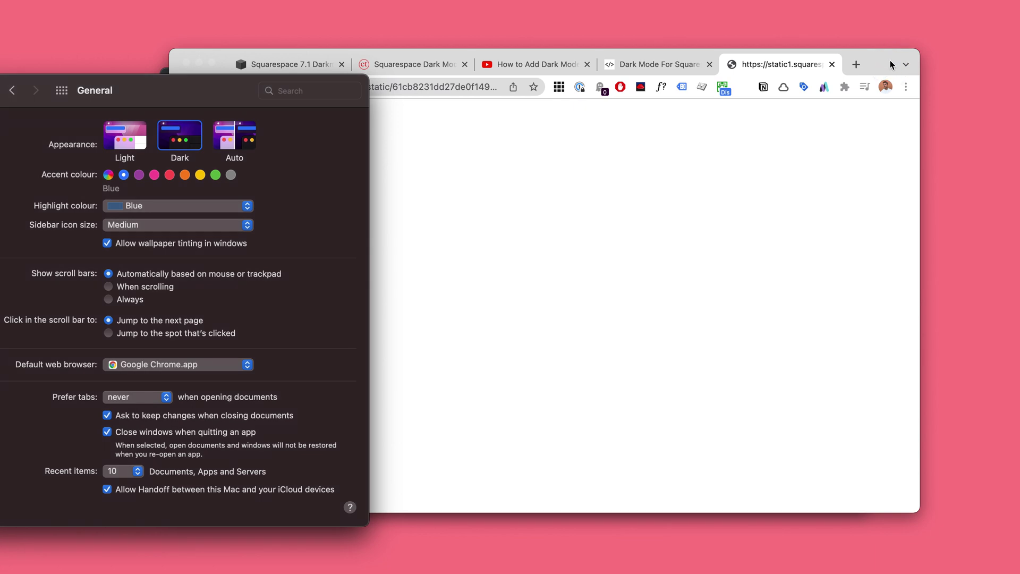
left_click_drag(892, 66, 911, 64)
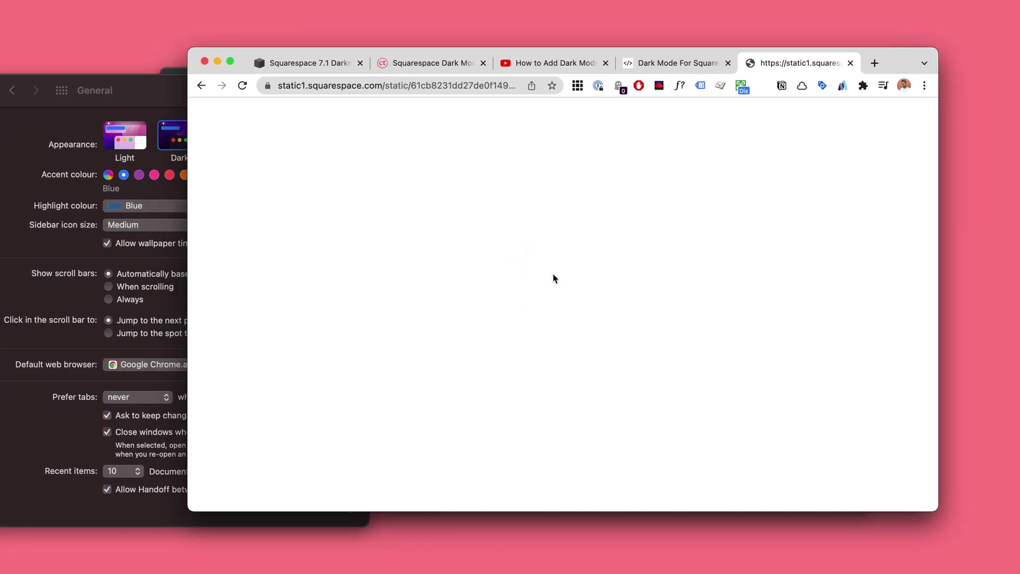
left_click(132, 84)
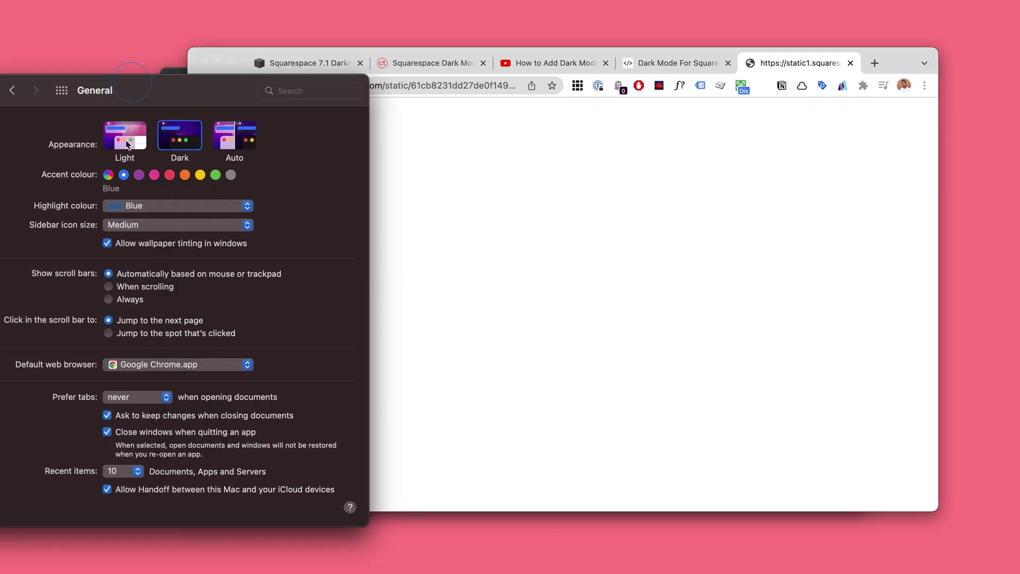
left_click(125, 135)
left_click(475, 88)
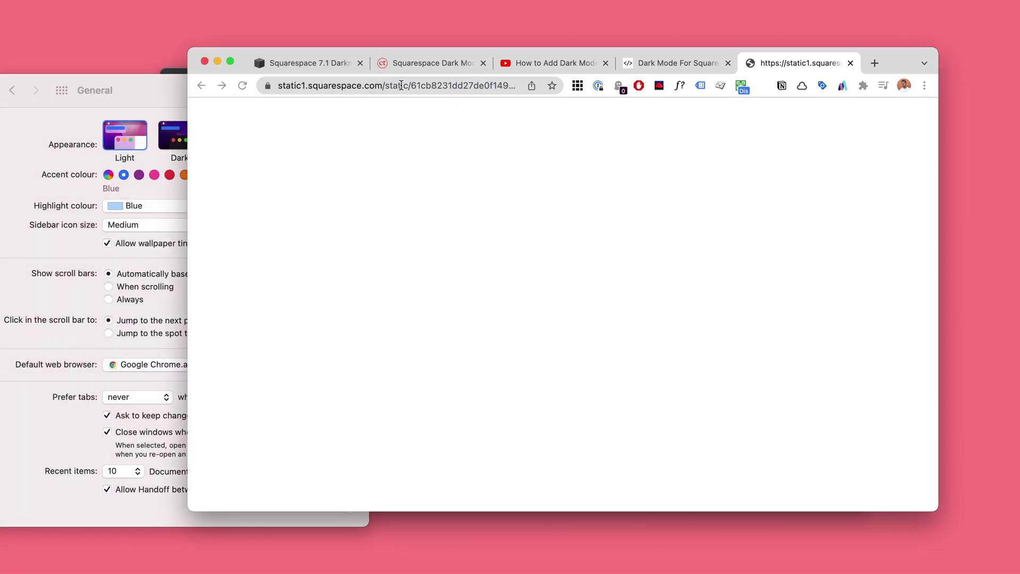
left_click(403, 92)
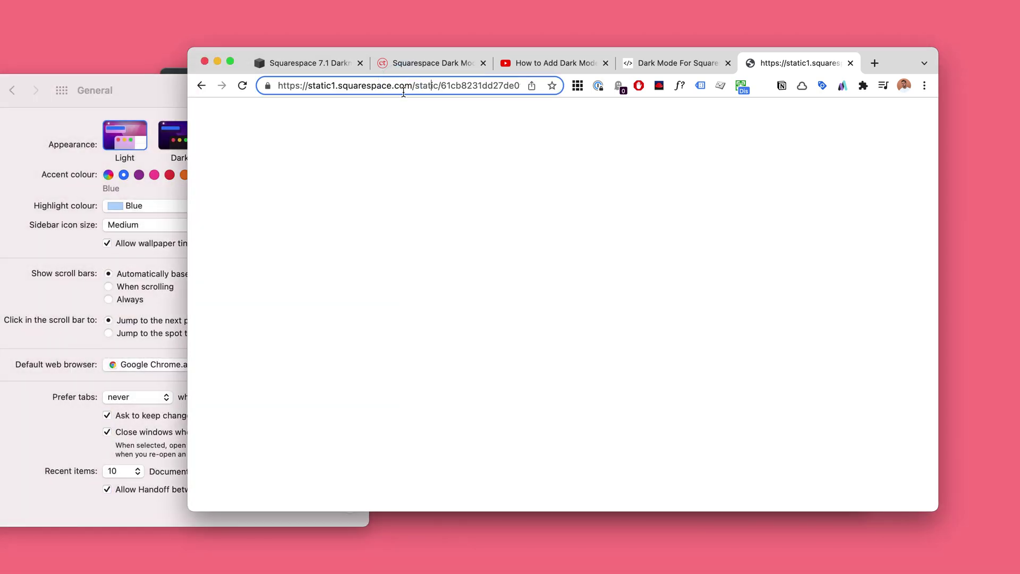
left_click(329, 64)
- Choose Discard Changes from the DONE menu and confirm discarding the Work page edits
left_click(228, 115)
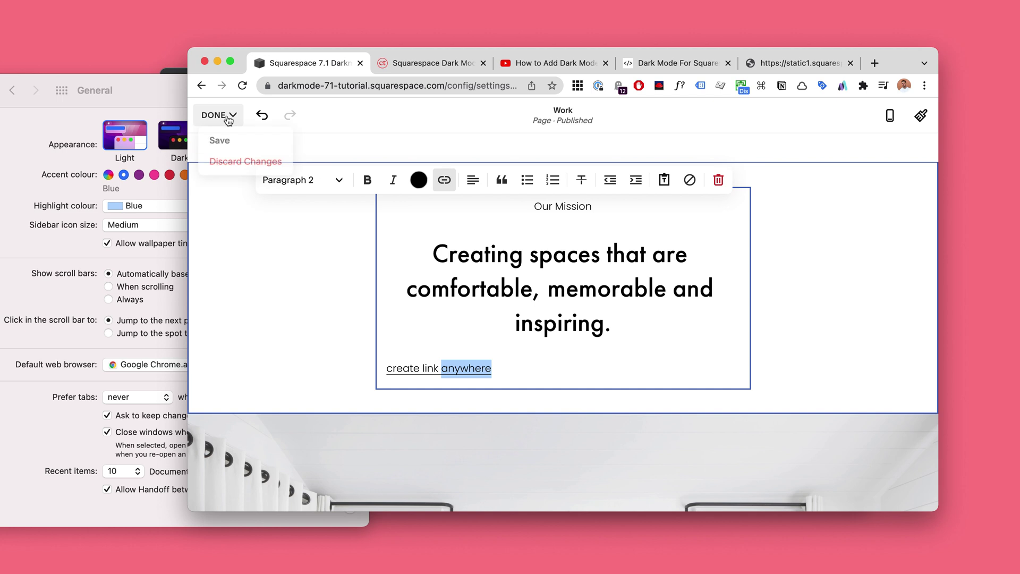
left_click(494, 364)
left_click(372, 368)
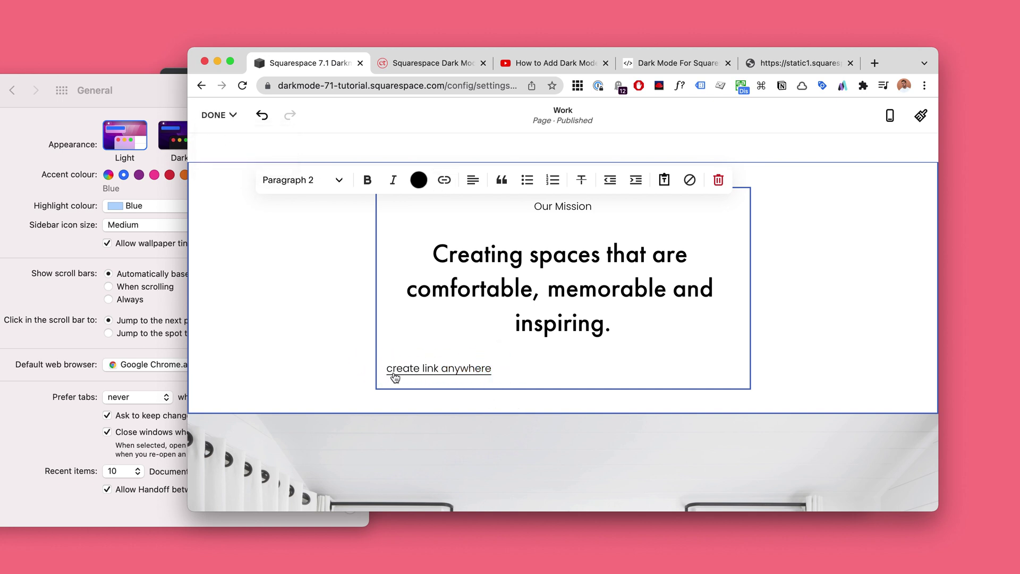
left_click(232, 116)
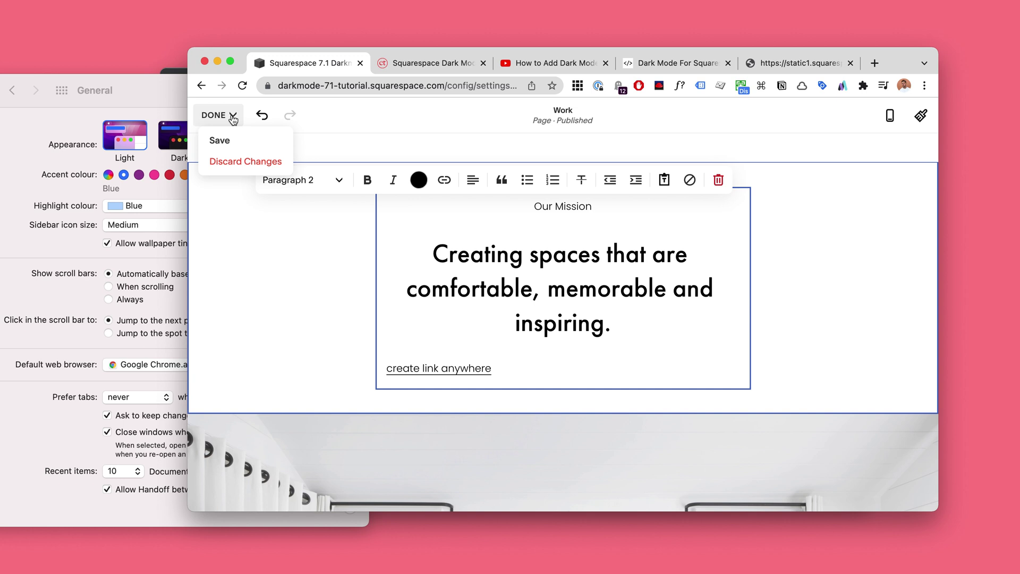
left_click(245, 162)
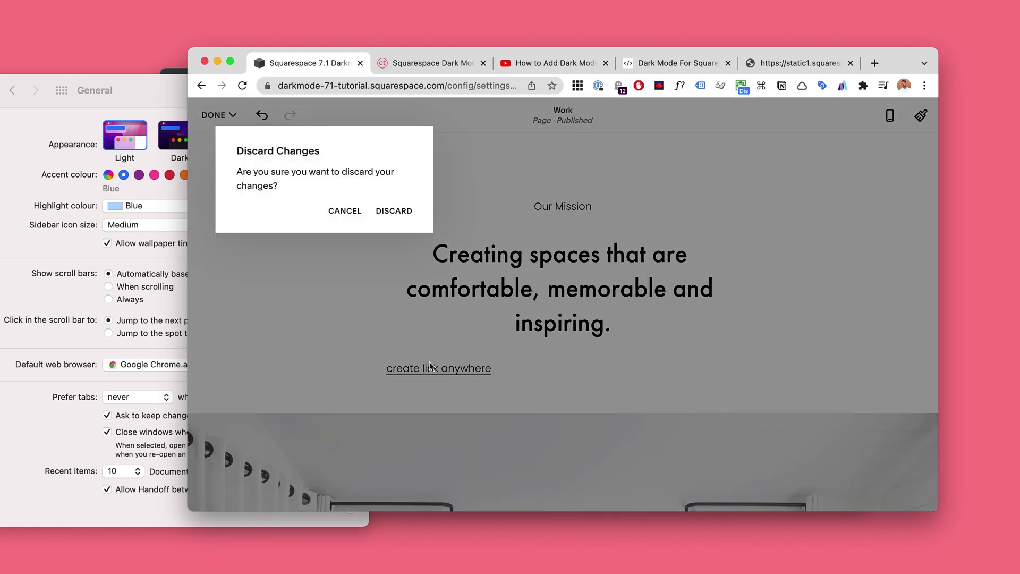
left_click(400, 216)
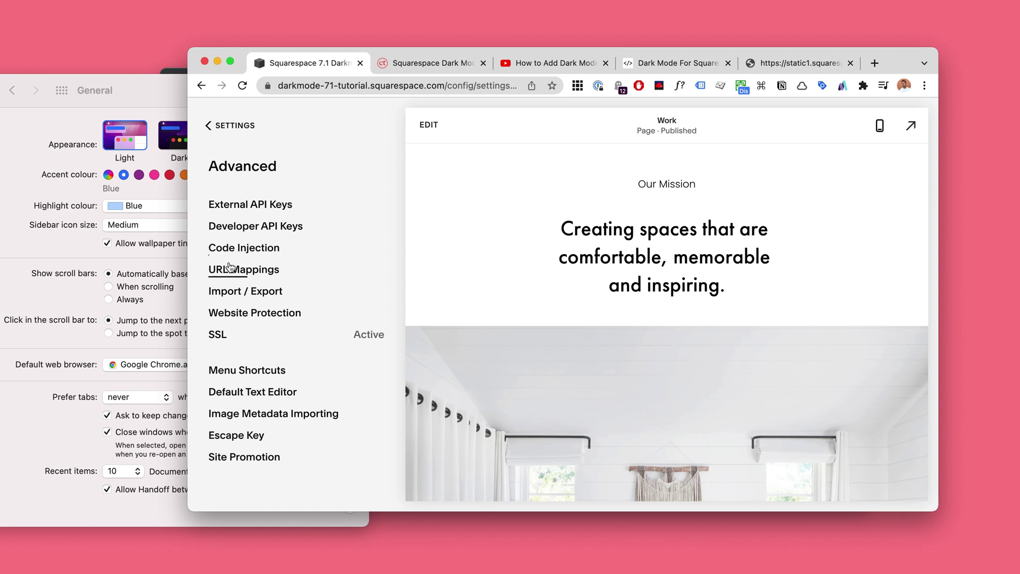
- Paste the saved dark-mode logo script into the site-wide header Code Injection
left_click(240, 247)
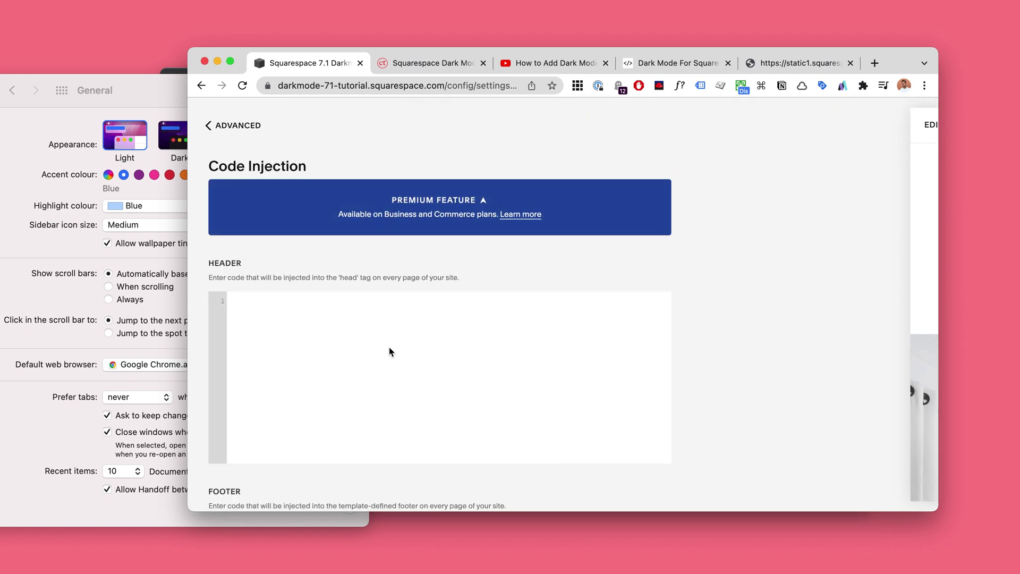
left_click(380, 352)
key("super+shift+v")
double_click(632, 494)
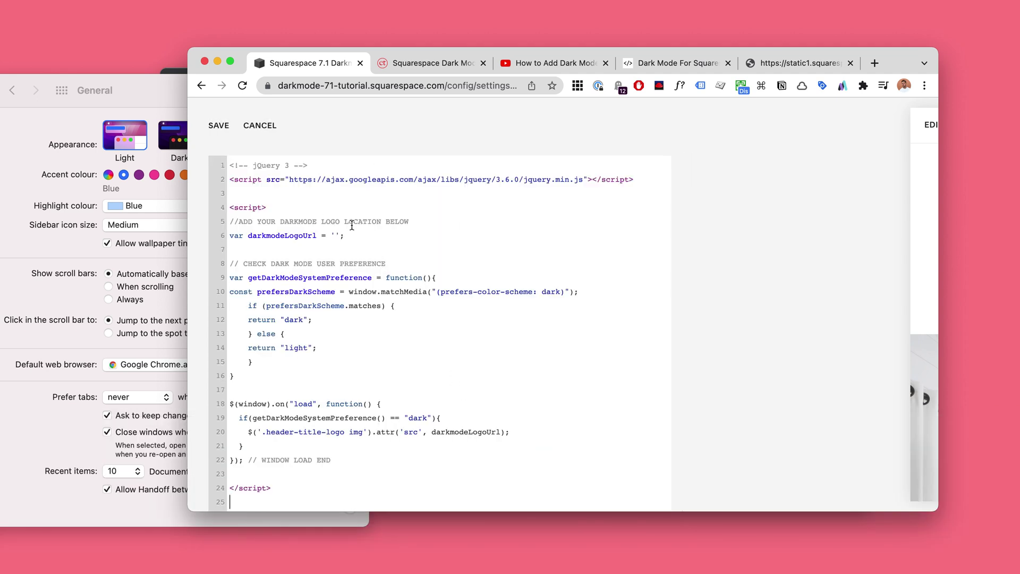
scroll(336, 204, "down", 1)
left_click(340, 494)
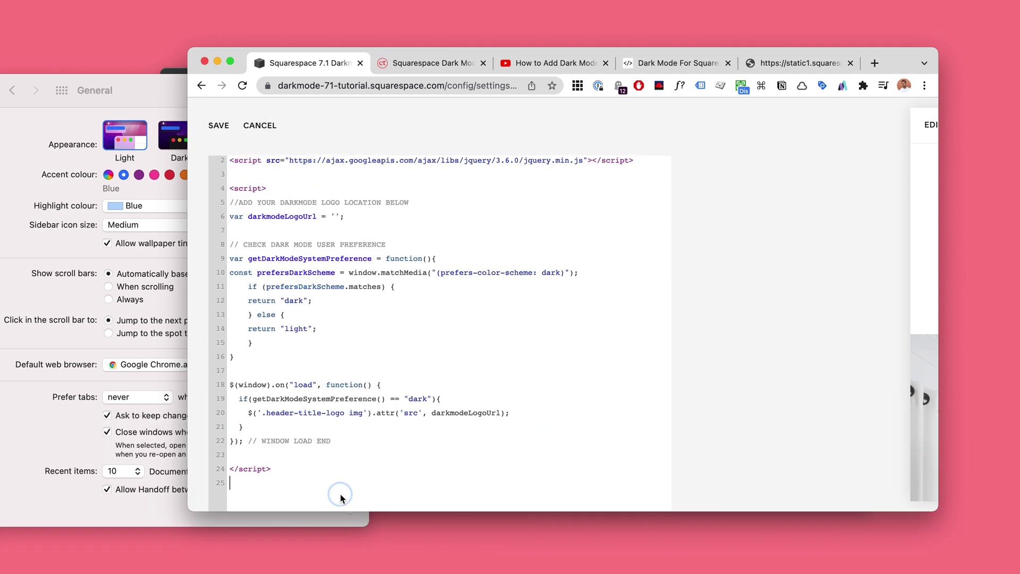
scroll(357, 447, "up", 1)
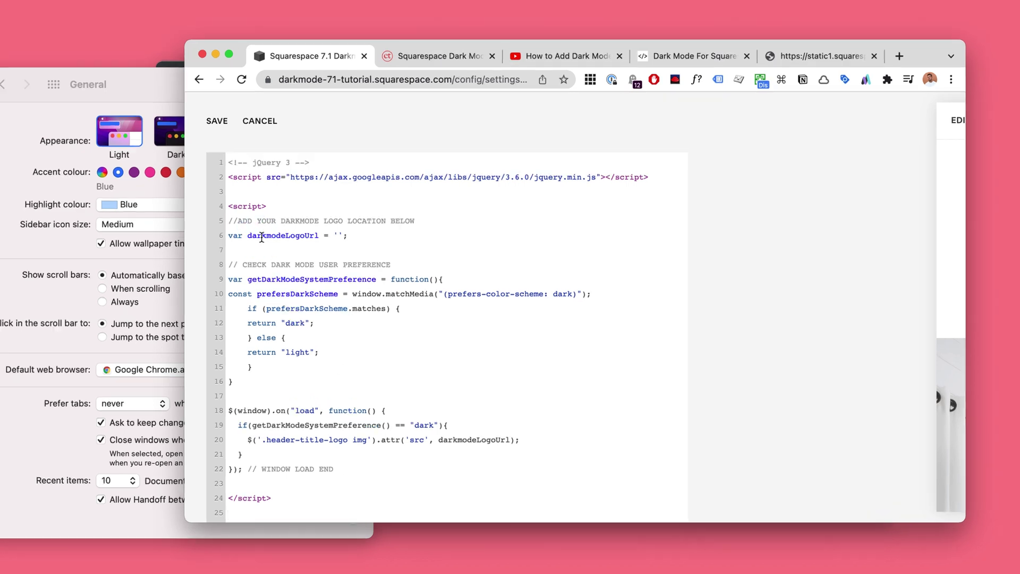
- Paste the logo-for-darkmode.png URL between darkmodeLogoUrl's quotes and save the header code
left_click(261, 237)
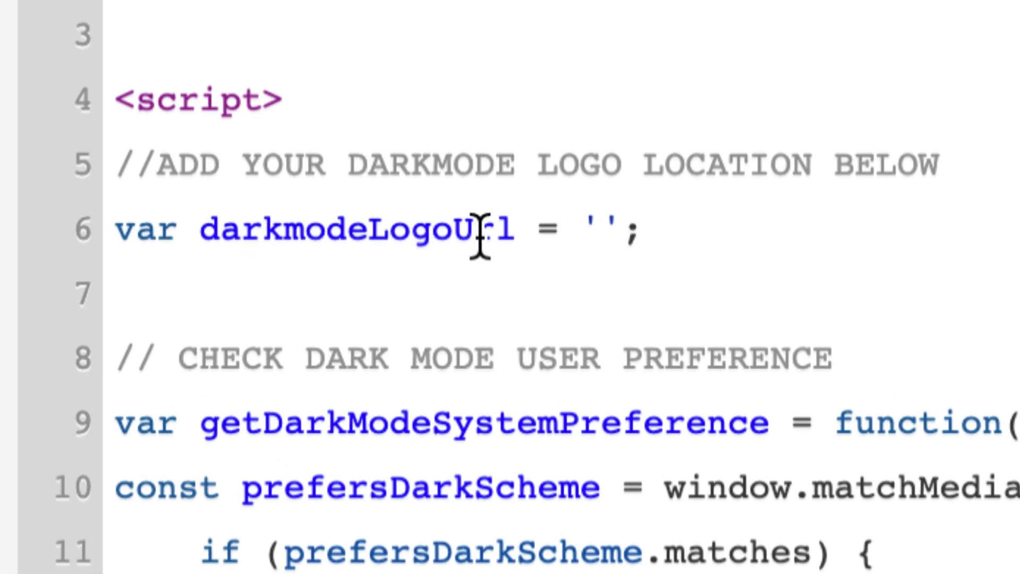
left_click_drag(320, 235, 255, 237)
double_click(236, 237)
left_click(602, 227)
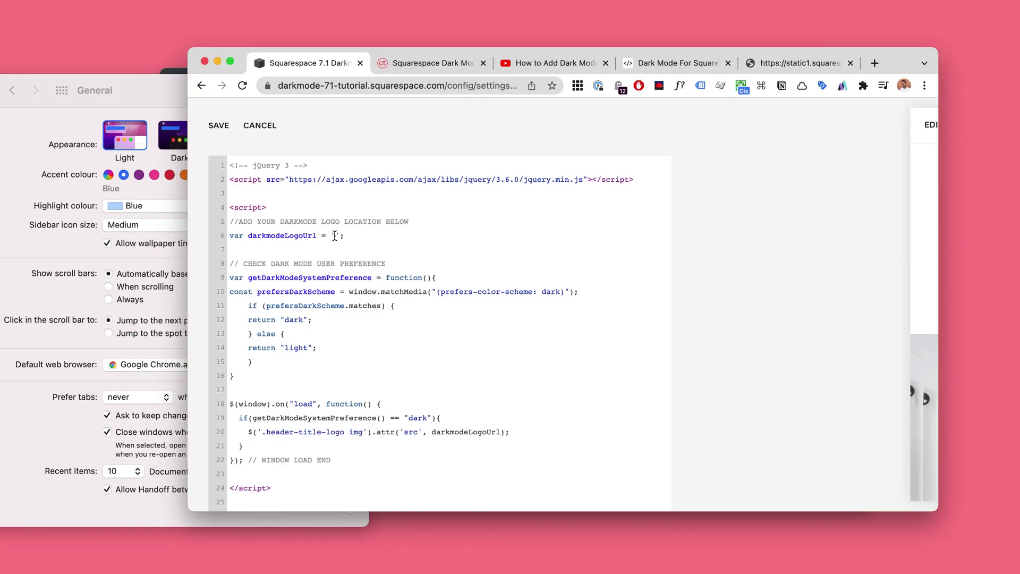
key("shift+super+v")
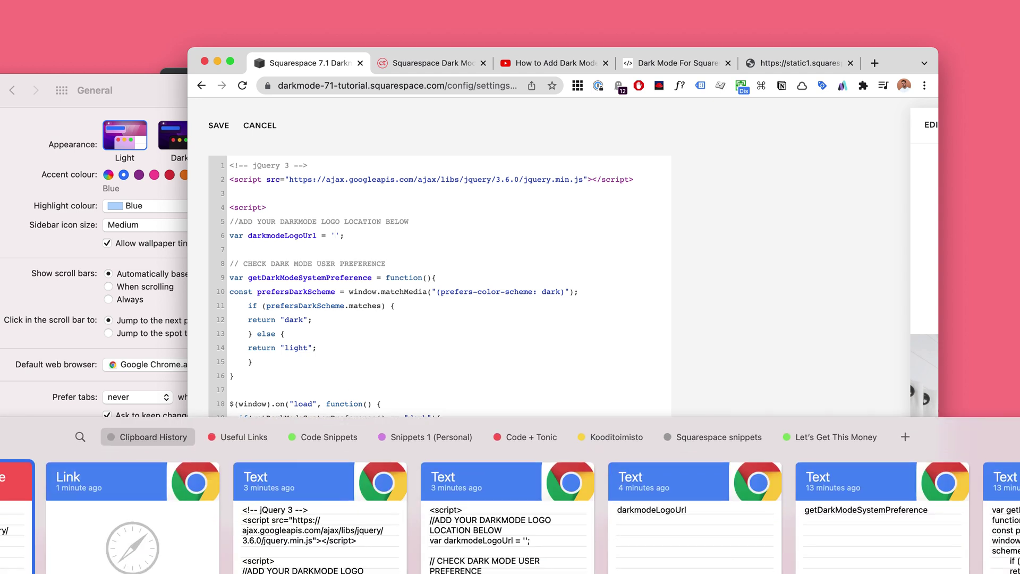
double_click(99, 550)
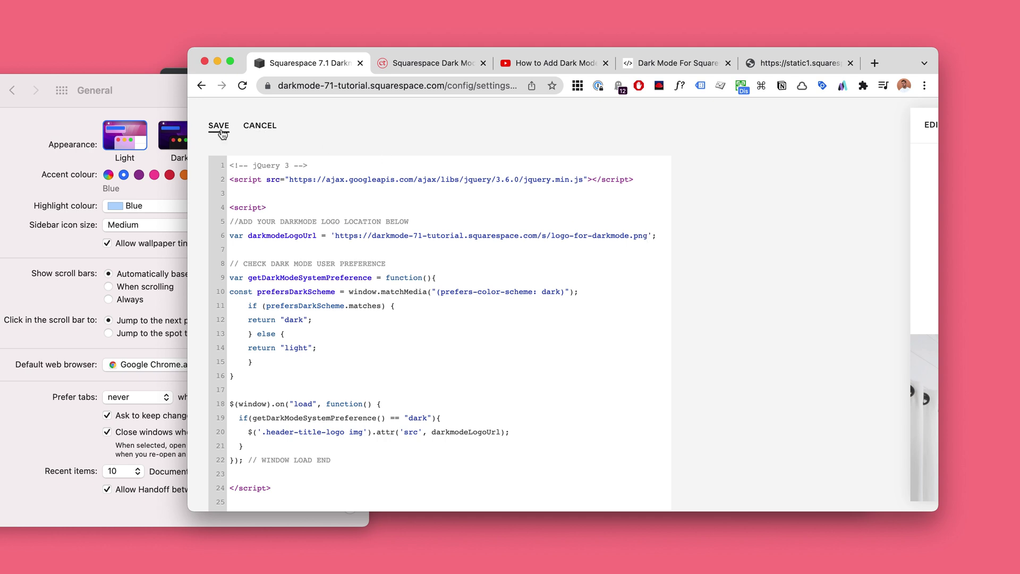
left_click(219, 128)
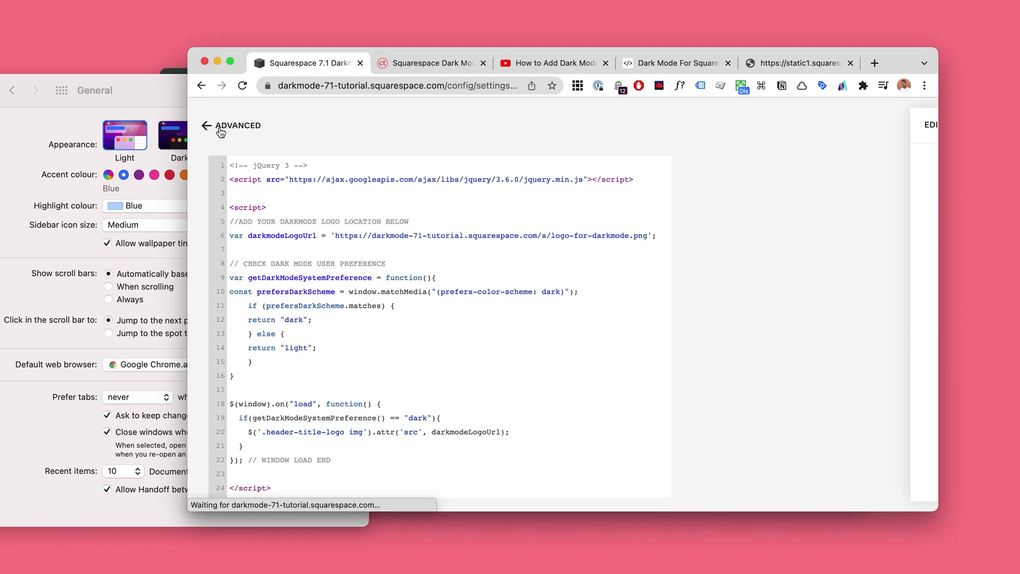
- Switch the system appearance to Dark and reload the preview to check the dark-mode logo
left_click(229, 125)
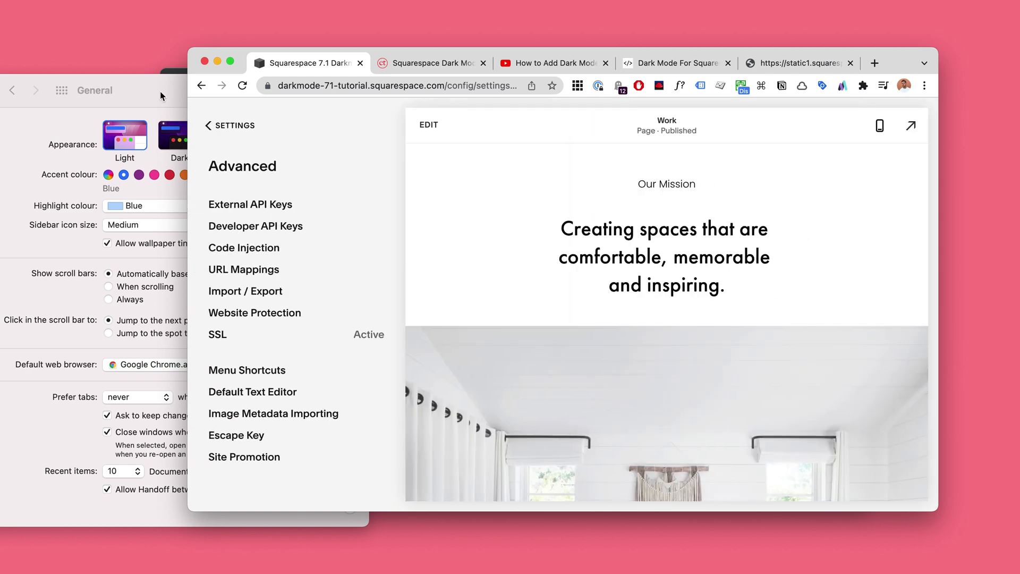
left_click(162, 96)
left_click(187, 143)
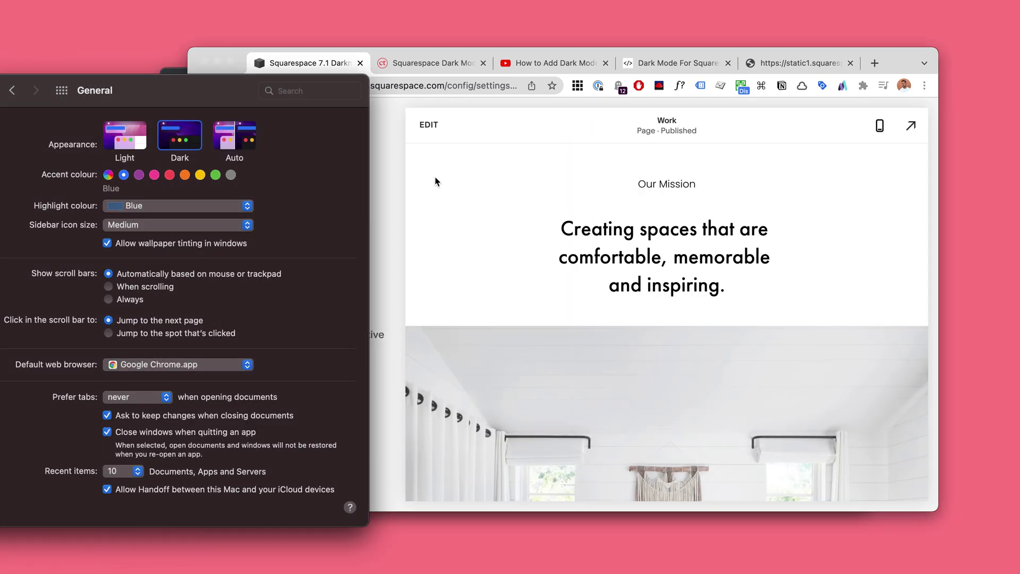
left_click(500, 202)
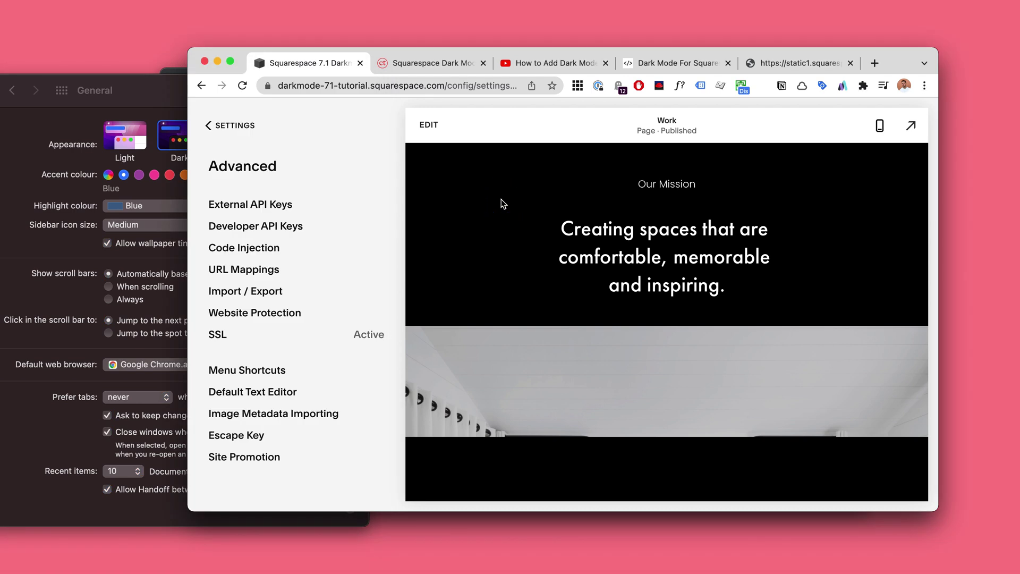
left_click(242, 86)
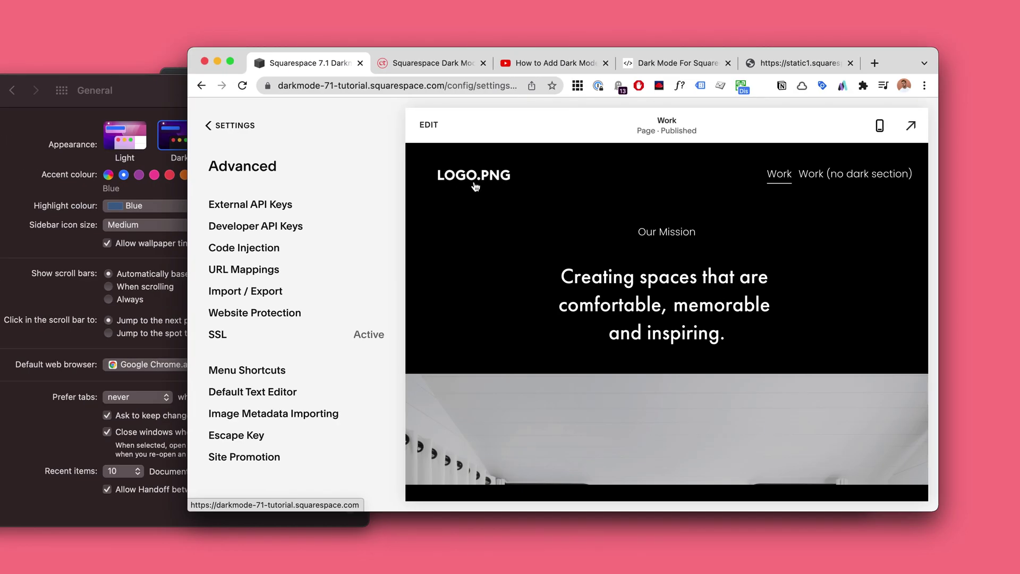
left_click(124, 135)
- Set the appearance to Light, reload the preview, then go to the Squarespace Dark Mode plugin tab
left_click(125, 135)
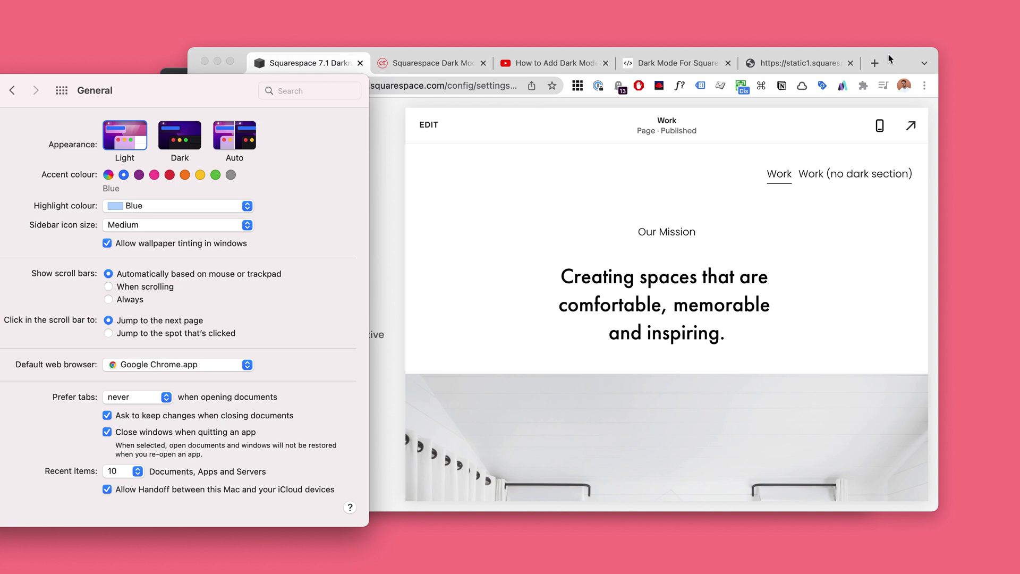
left_click(890, 59)
left_click(242, 86)
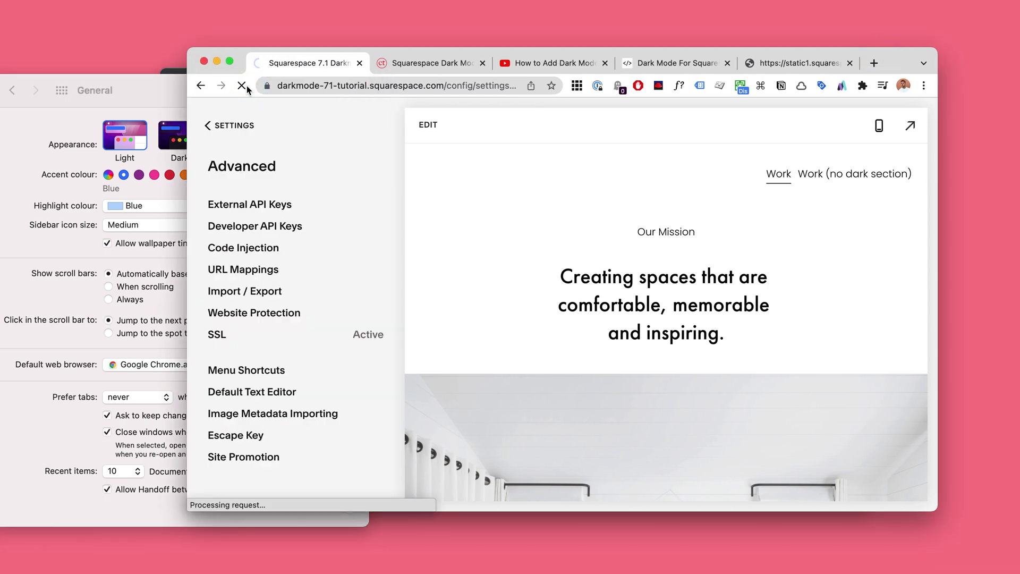
left_click_drag(903, 65, 889, 57)
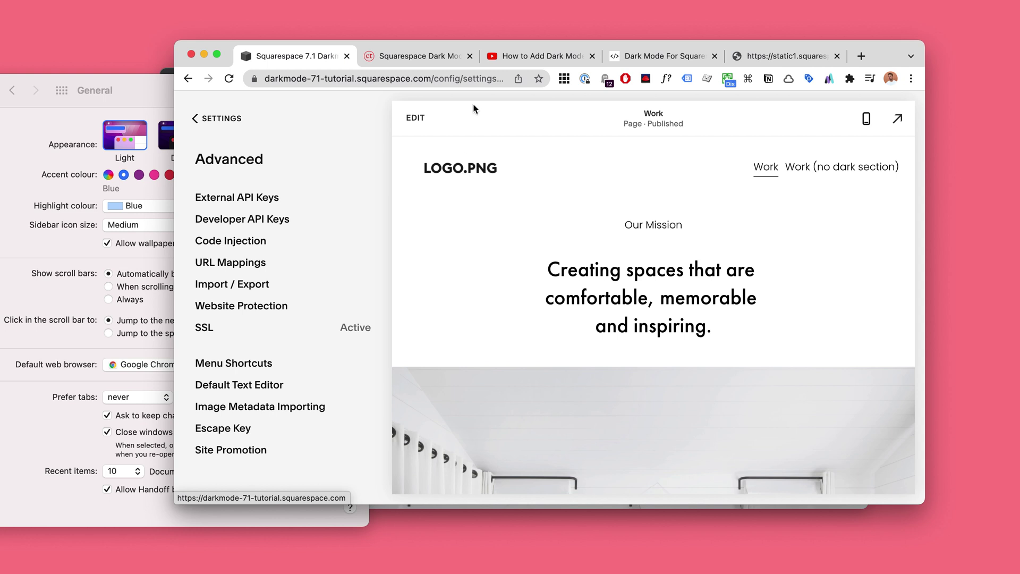
left_click(446, 57)
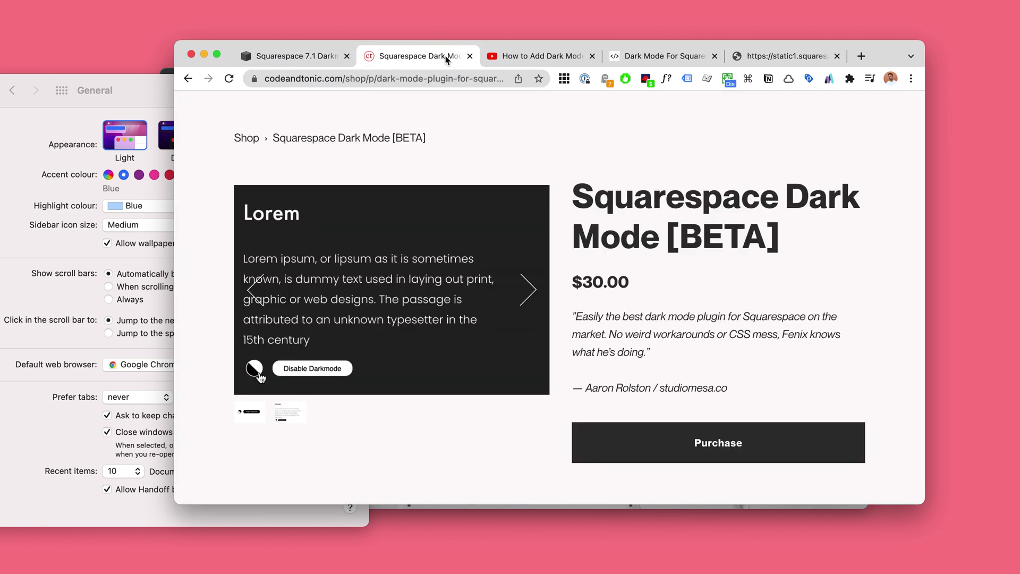
- Cycle through the article and static1 image tabs, ending on the Squarespace Advanced settings tab
left_click_drag(895, 57, 889, 59)
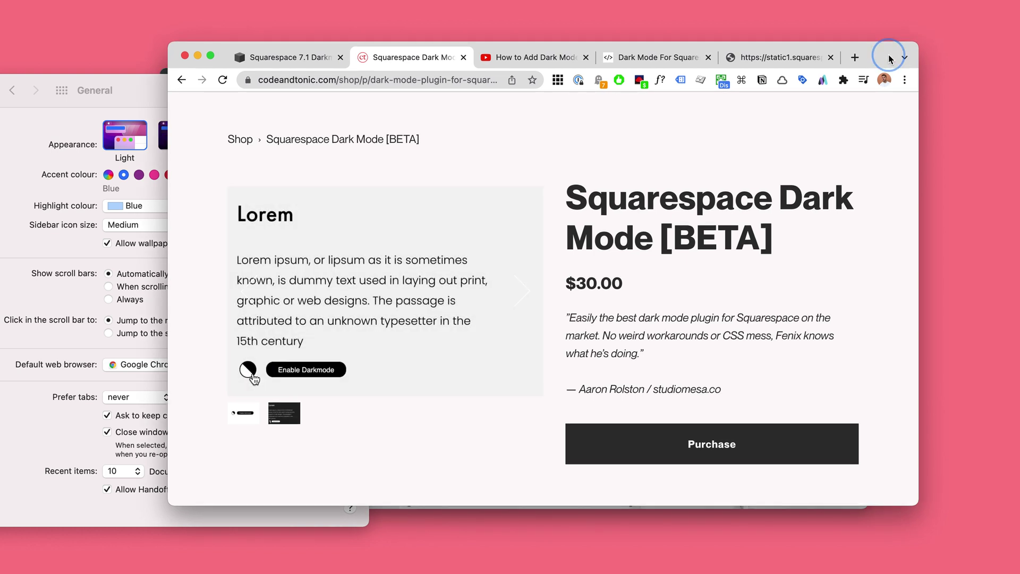
left_click(315, 66)
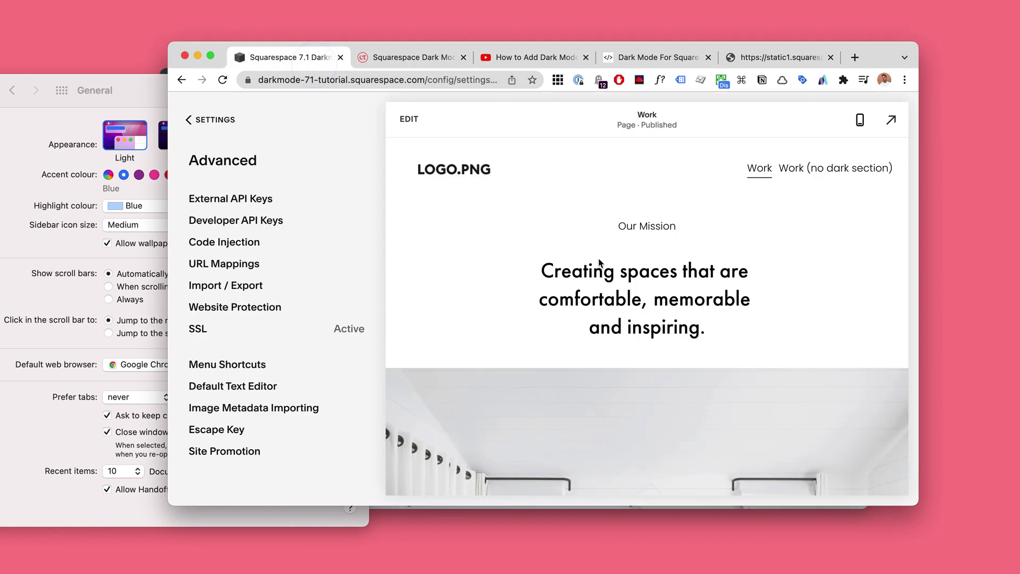
left_click_drag(141, 87, 183, 84)
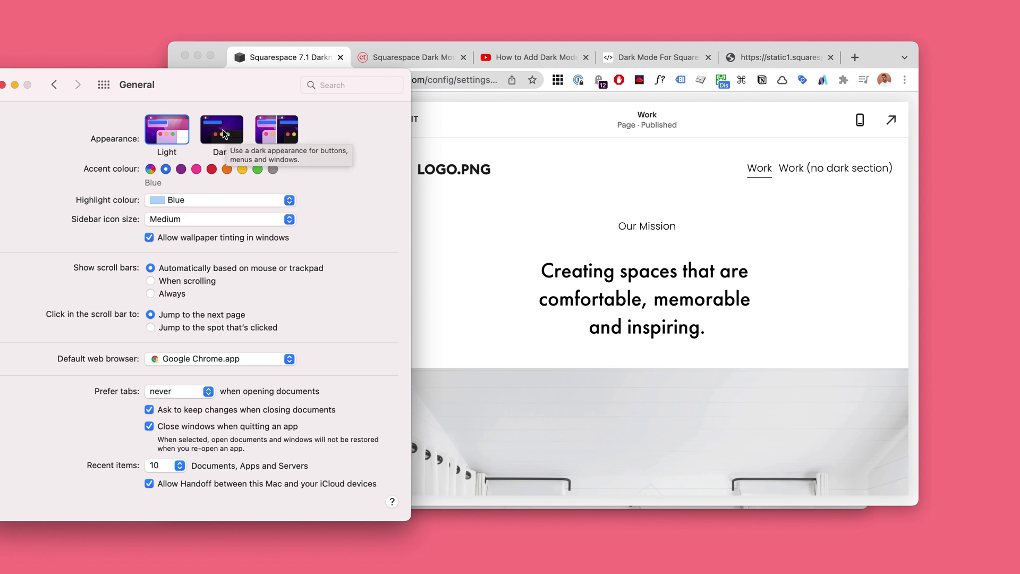
left_click_drag(877, 64, 890, 65)
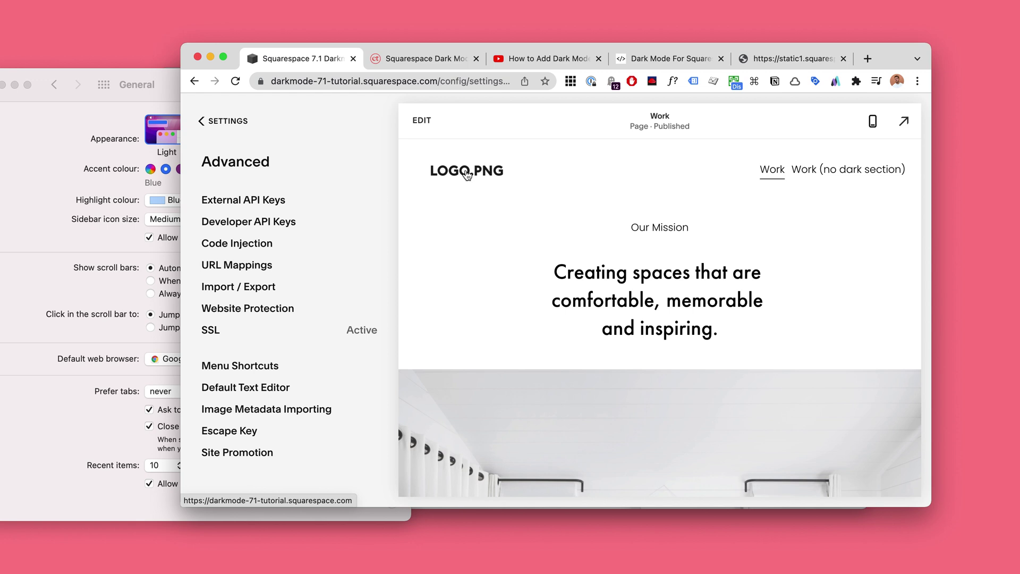
left_click_drag(929, 45, 899, 62)
left_click(640, 63)
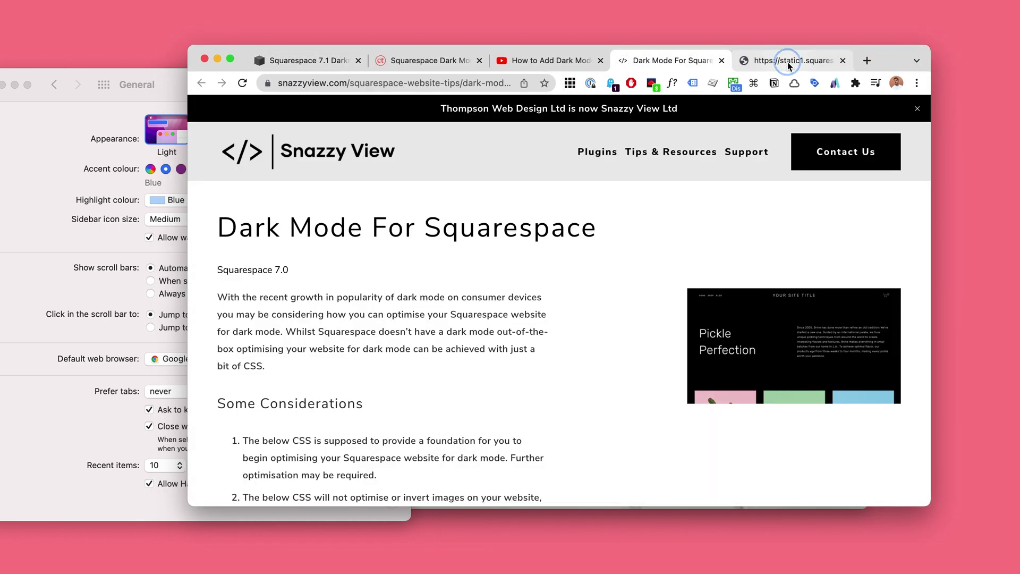
left_click(780, 61)
left_click(655, 60)
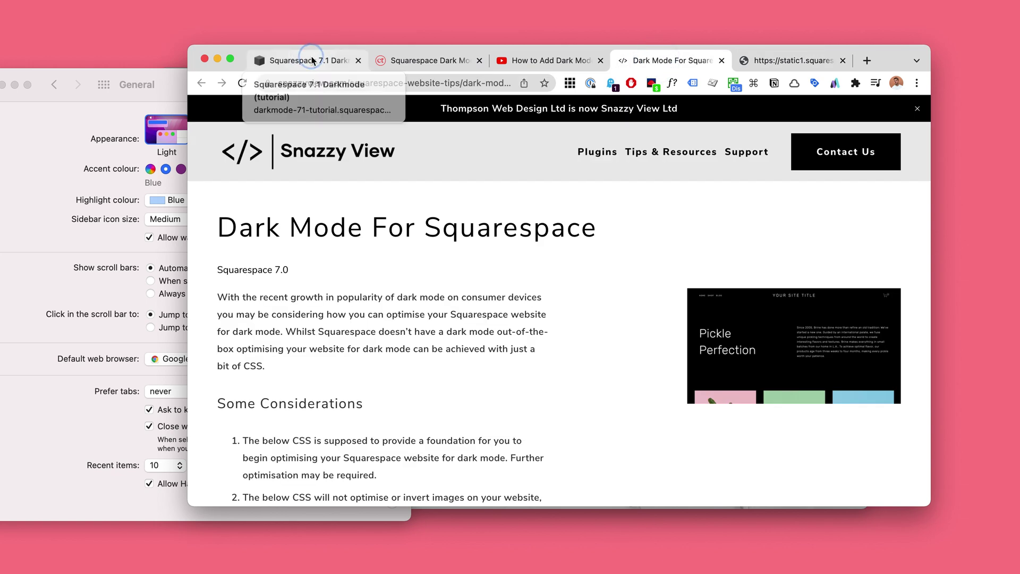
left_click(302, 60)
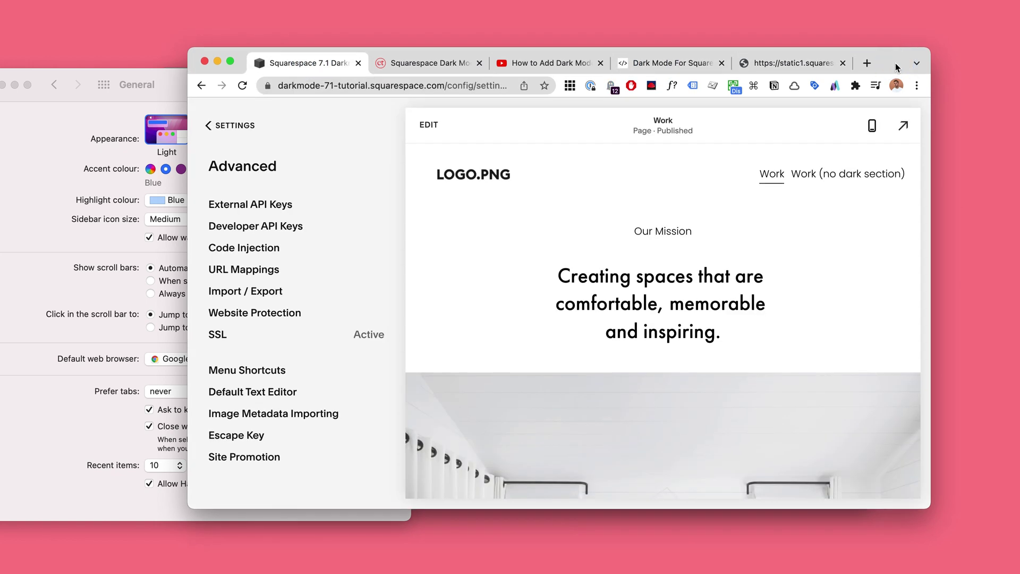
left_click_drag(893, 63, 889, 66)
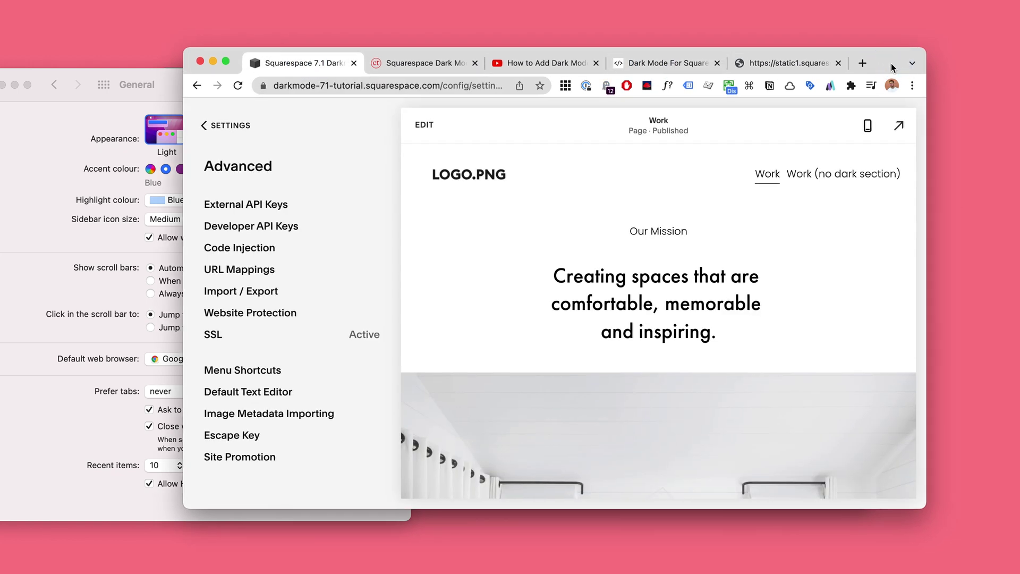